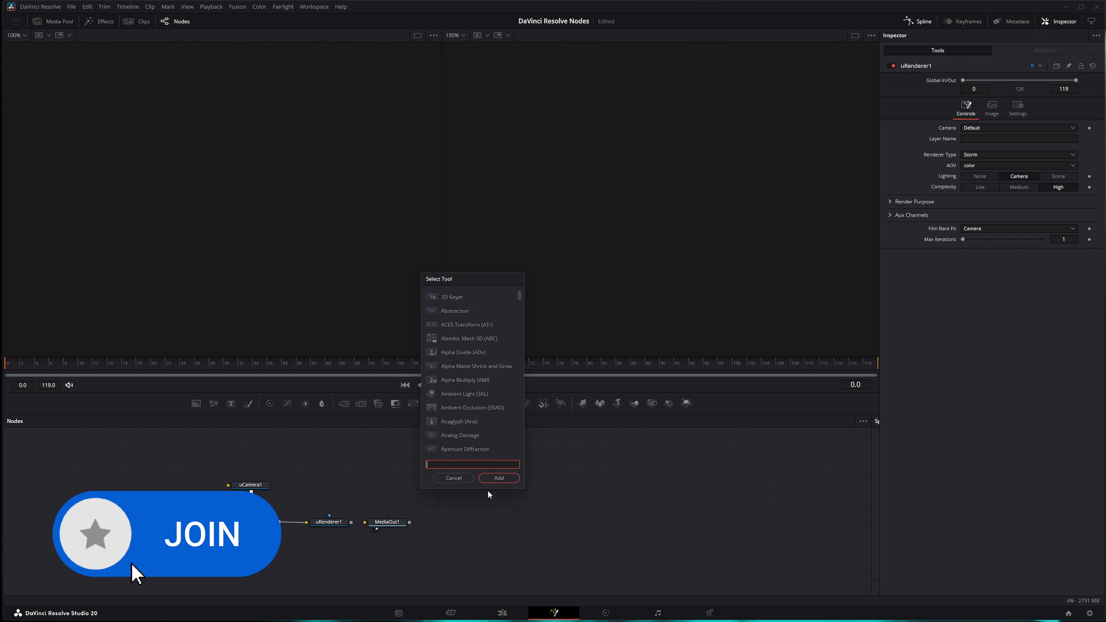
# - Add a uDistant Light node by searching 'udist' and place it in the Fusion graph
pyautogui.write('udist')
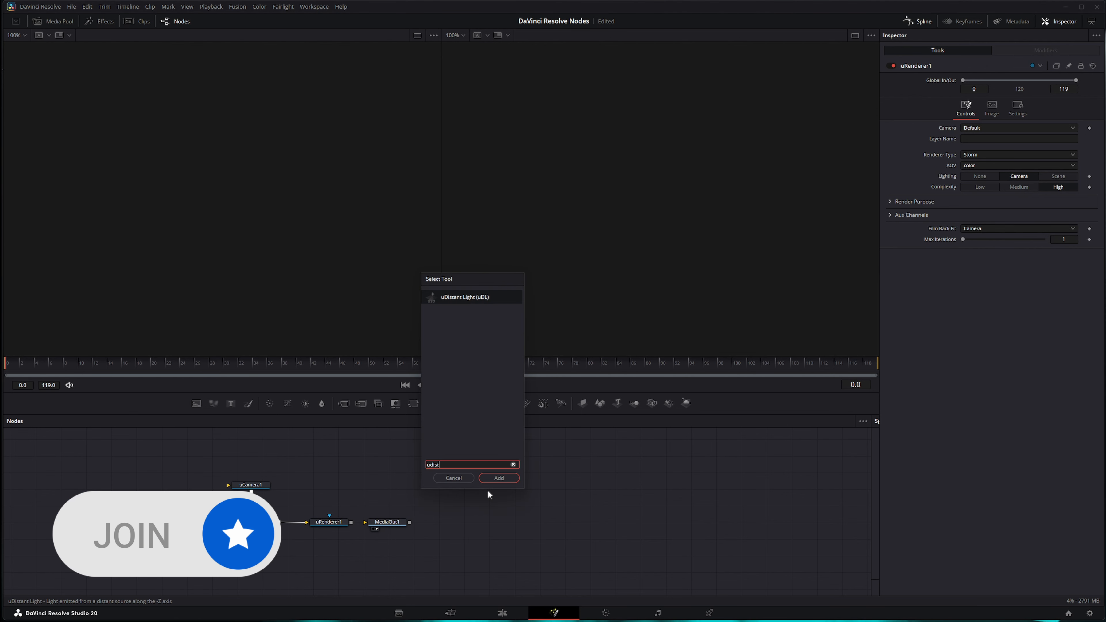
pyautogui.press('Return')
pyautogui.moveTo(487, 494); pyautogui.dragTo(268, 526)
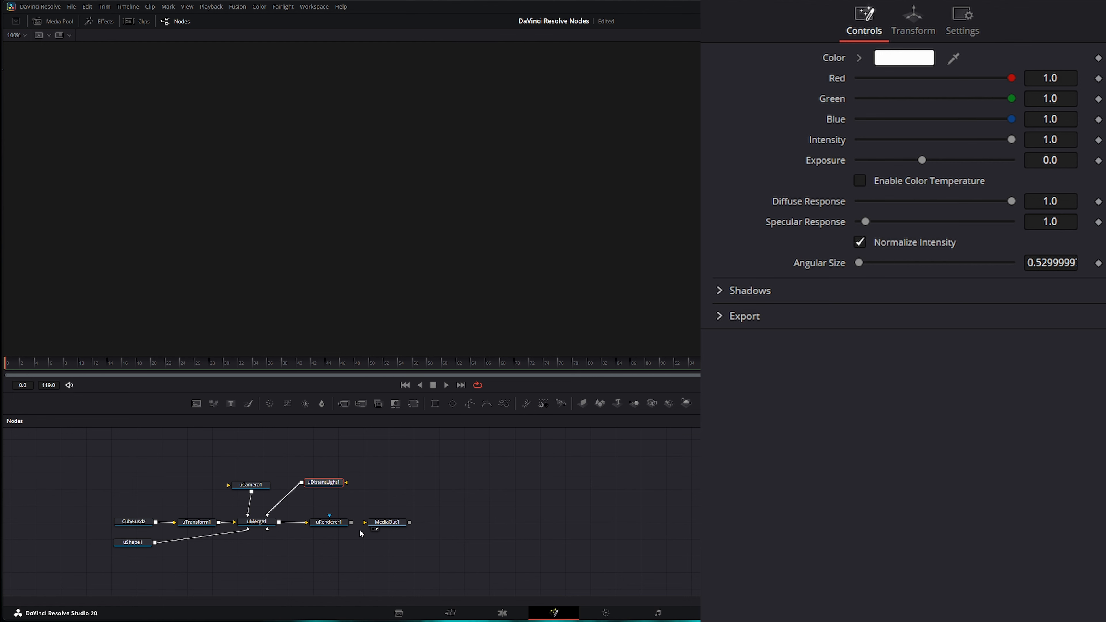
# - Set uRenderer1's Lighting to Scene and enable shadows
pyautogui.click(331, 522)
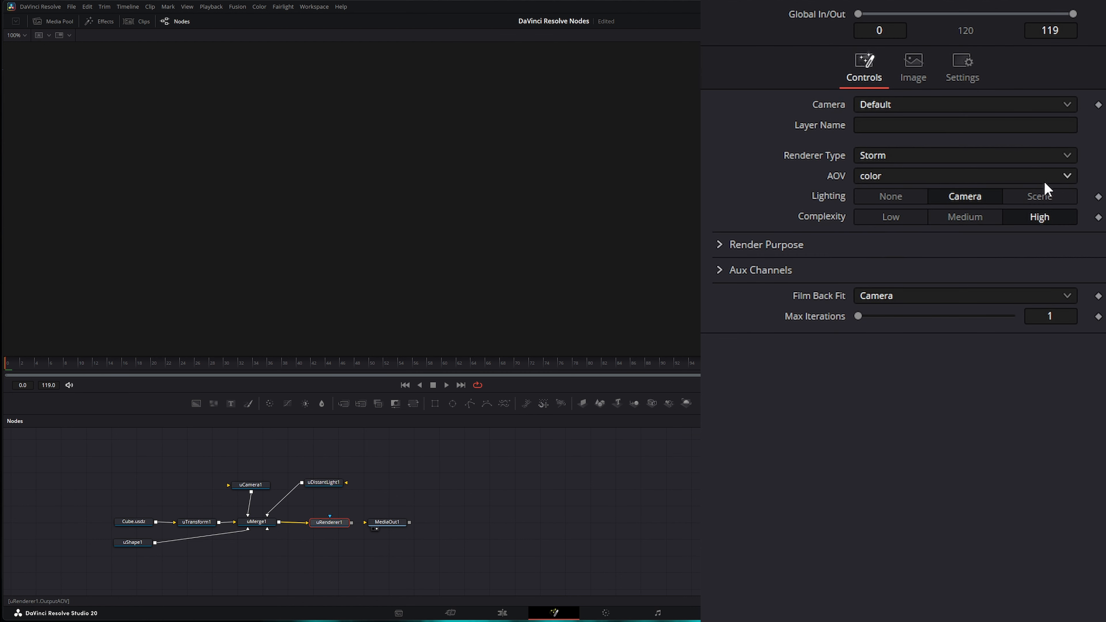
pyautogui.click(1047, 197)
pyautogui.click(860, 237)
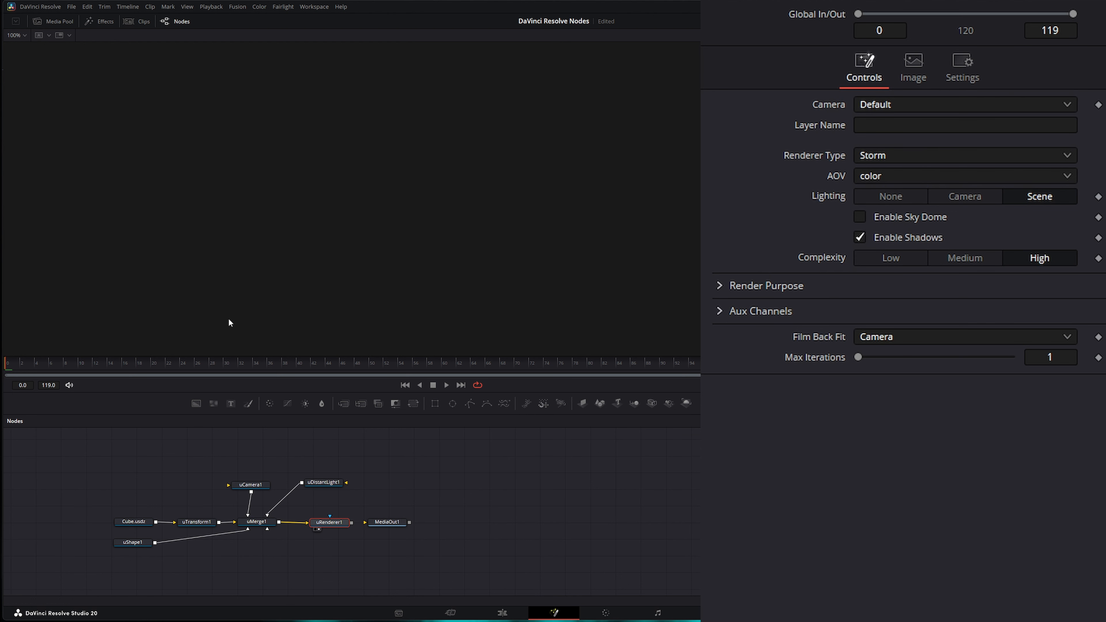
# - Show the uMerge1 3D scene in the viewer and orbit around it
pyautogui.press('1')
pyautogui.moveTo(450, 294); pyautogui.dragTo(292, 295)
pyautogui.moveTo(262, 524); pyautogui.dragTo(194, 251)
pyautogui.moveTo(276, 267); pyautogui.dragTo(211, 260)
pyautogui.scroll(3, 143, 272)
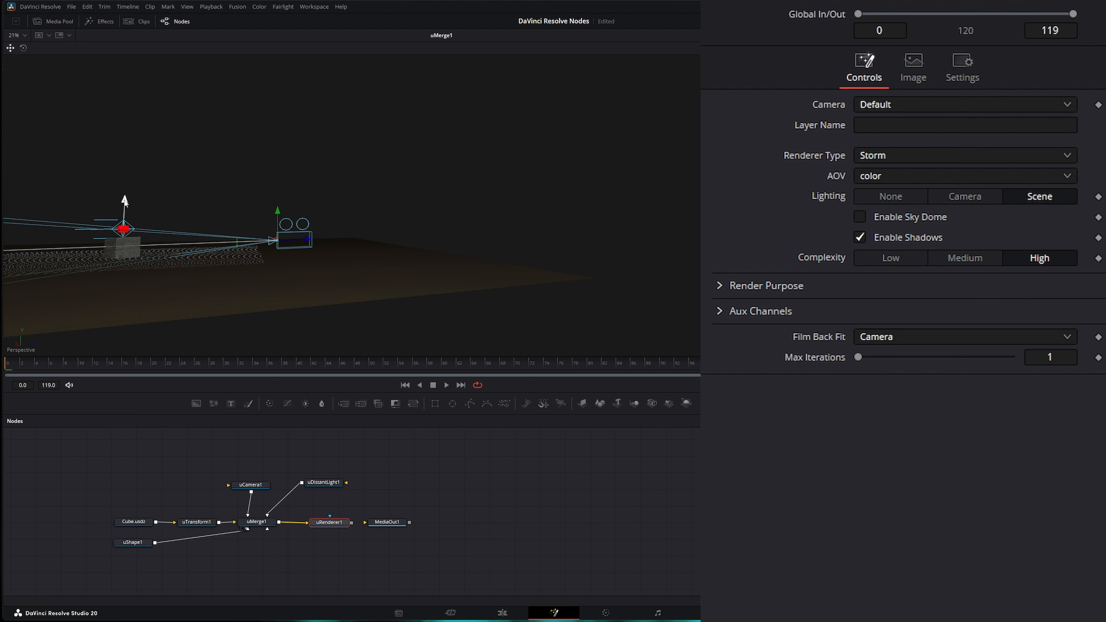
# - Raise uDistantLight1 higher above the ground plane using its gizmo in the 3D view
pyautogui.moveTo(125, 202); pyautogui.dragTo(127, 145)
pyautogui.moveTo(181, 172); pyautogui.dragTo(220, 214)
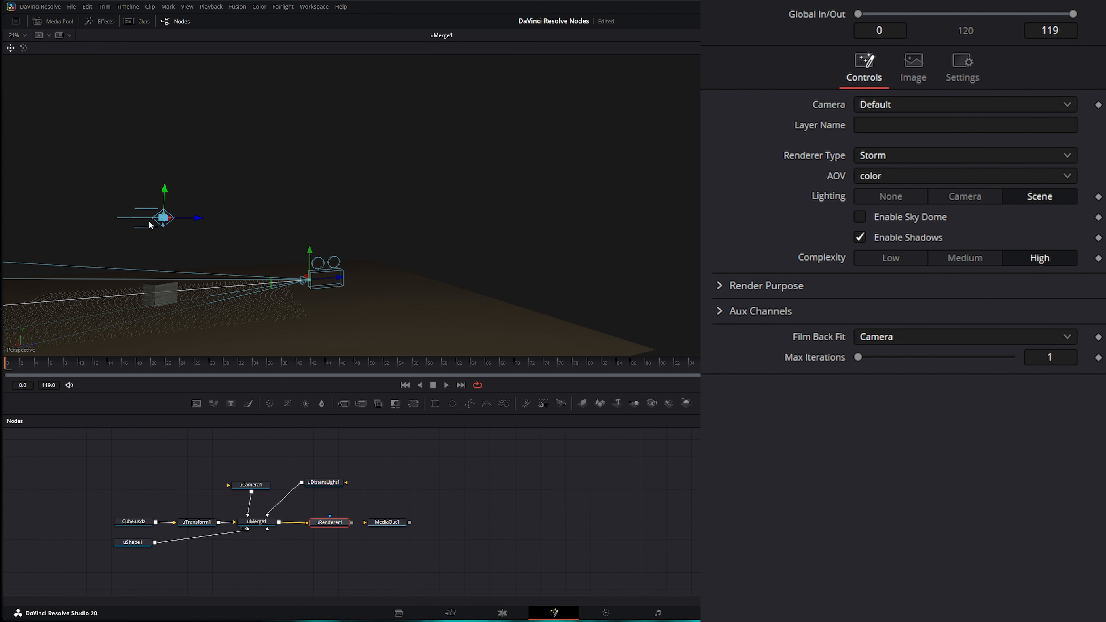
pyautogui.click(326, 487)
pyautogui.moveTo(166, 194)
pyautogui.mouseDown()
pyautogui.moveTo(166, 162)
pyautogui.moveTo(178, 199)
pyautogui.mouseUp()
pyautogui.moveTo(169, 159)
pyautogui.mouseDown()
pyautogui.moveTo(166, 193)
pyautogui.moveTo(376, 204)
pyautogui.moveTo(188, 214)
pyautogui.moveTo(392, 232)
pyautogui.moveTo(442, 249)
pyautogui.moveTo(148, 255)
pyautogui.moveTo(213, 255)
pyautogui.mouseUp()
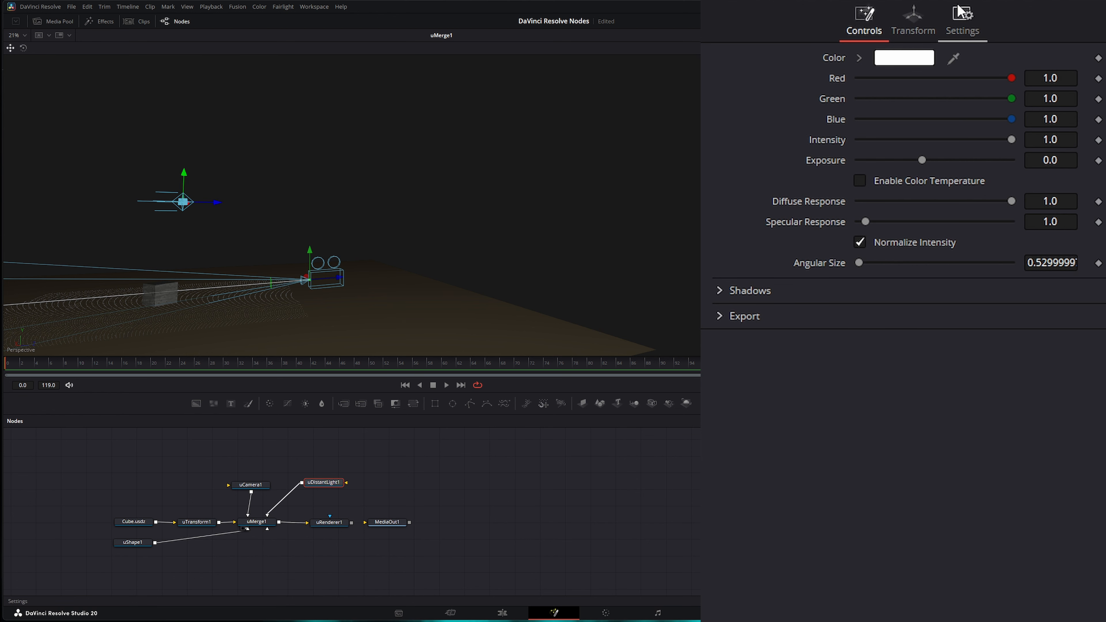
# - Test spinning the distant light around Z, then reset Z rotation to 0
pyautogui.click(913, 19)
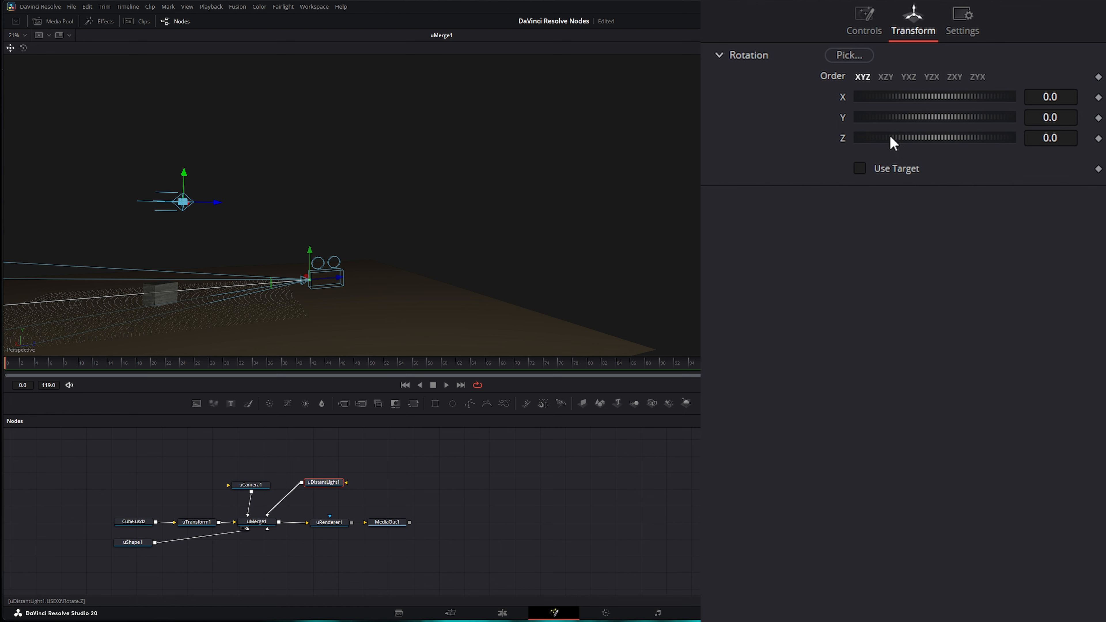
pyautogui.moveTo(891, 137); pyautogui.dragTo(841, 147)
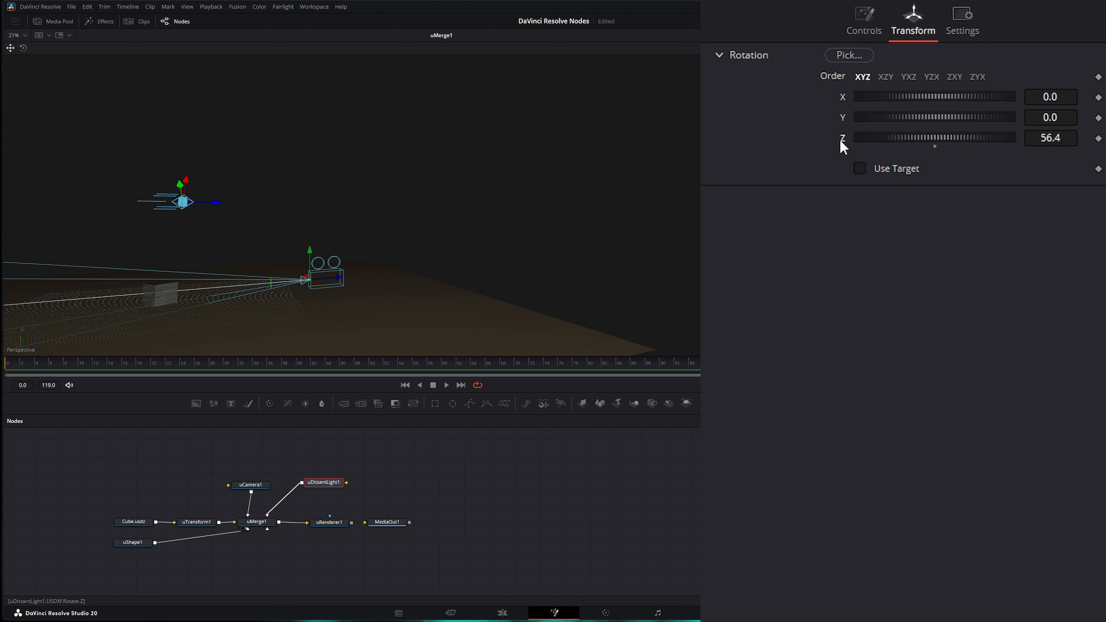
pyautogui.doubleClick(846, 139)
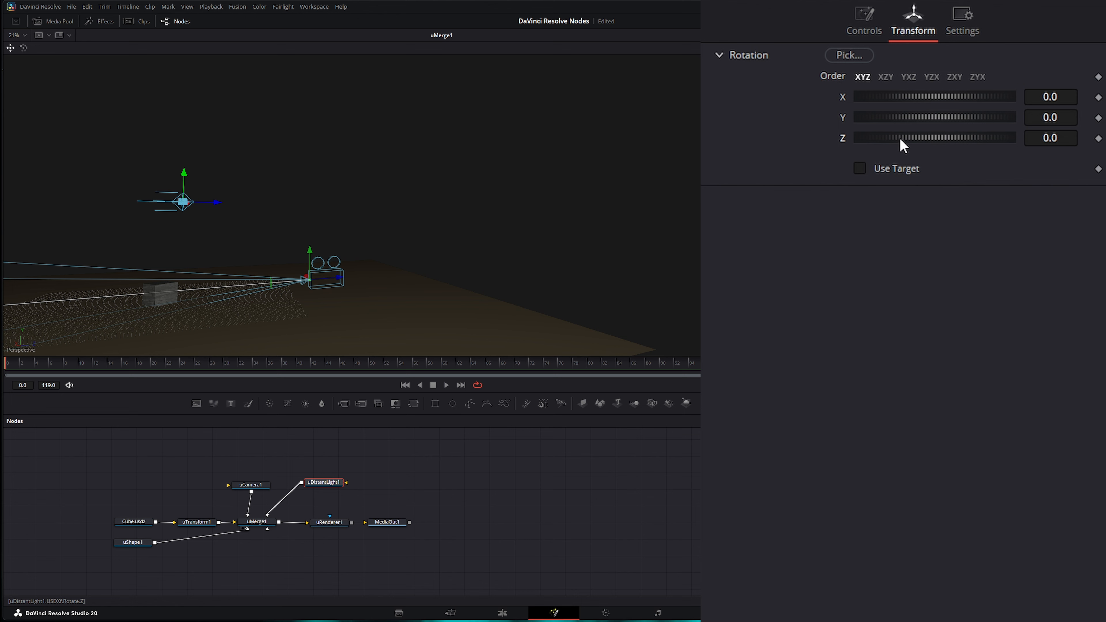
pyautogui.moveTo(903, 143); pyautogui.dragTo(934, 167)
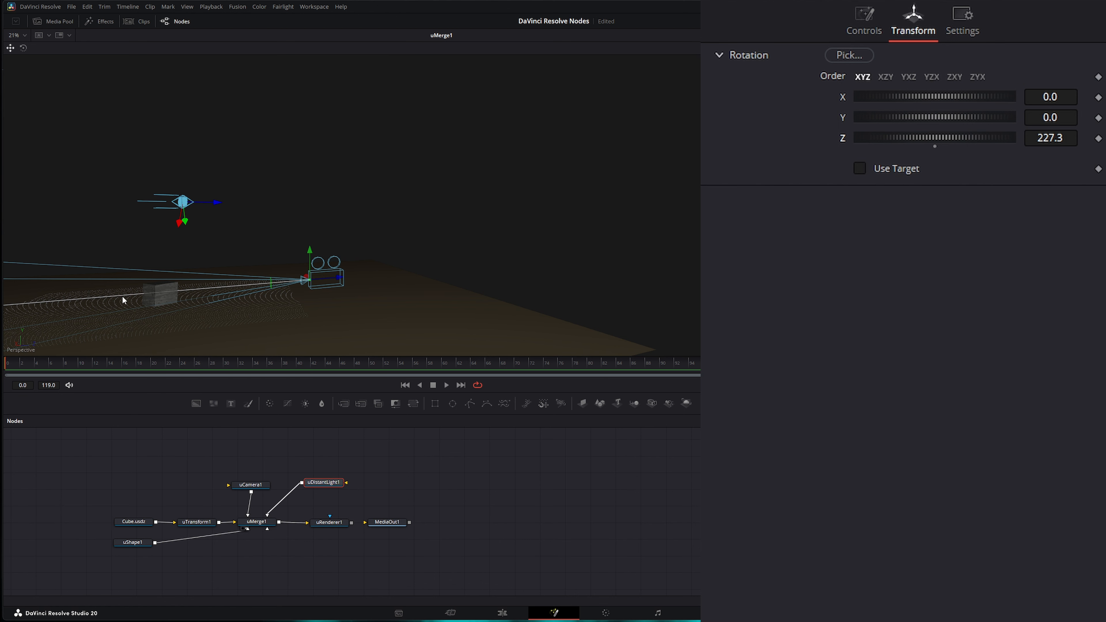
pyautogui.doubleClick(844, 137)
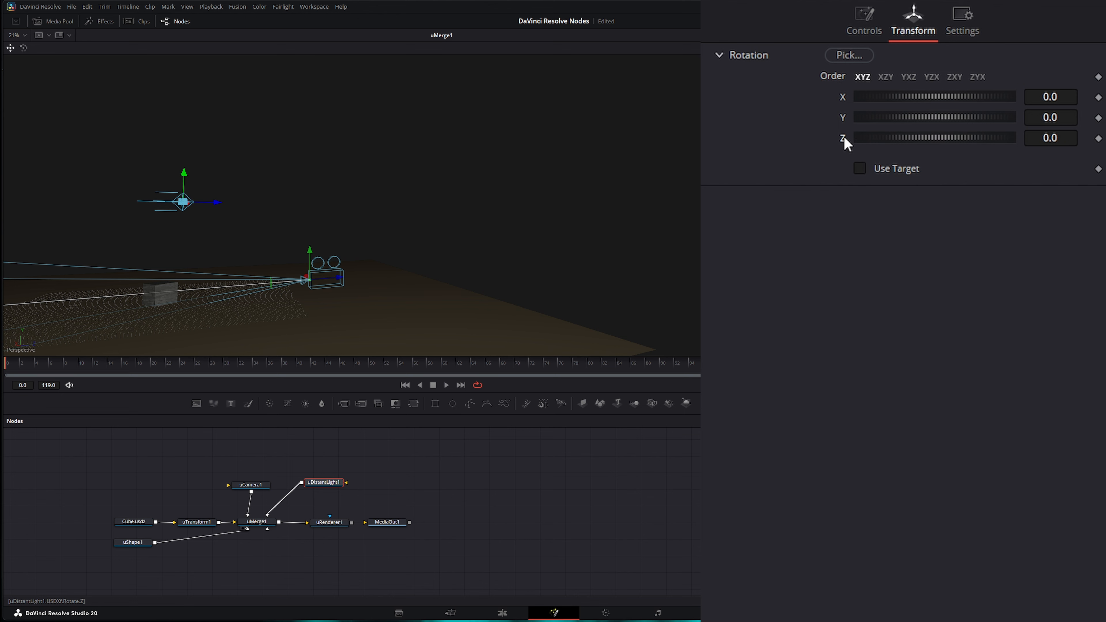
# - Tilt the light around X, reset X and Y rotation to 0, and view the uRenderer1 render
pyautogui.moveTo(912, 101); pyautogui.dragTo(871, 117)
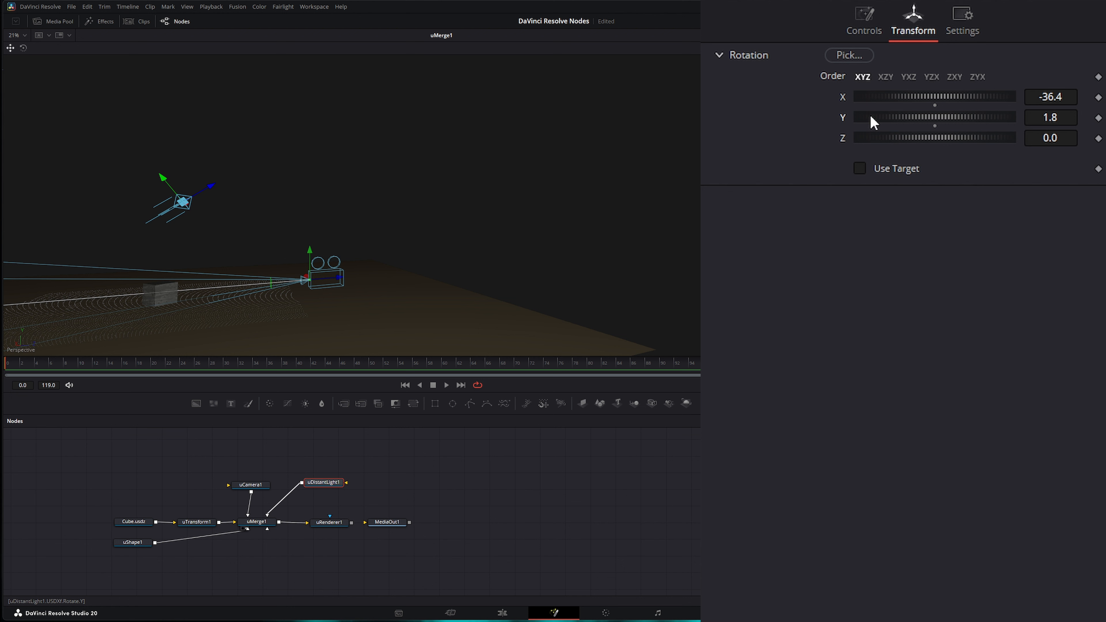
pyautogui.doubleClick(842, 116)
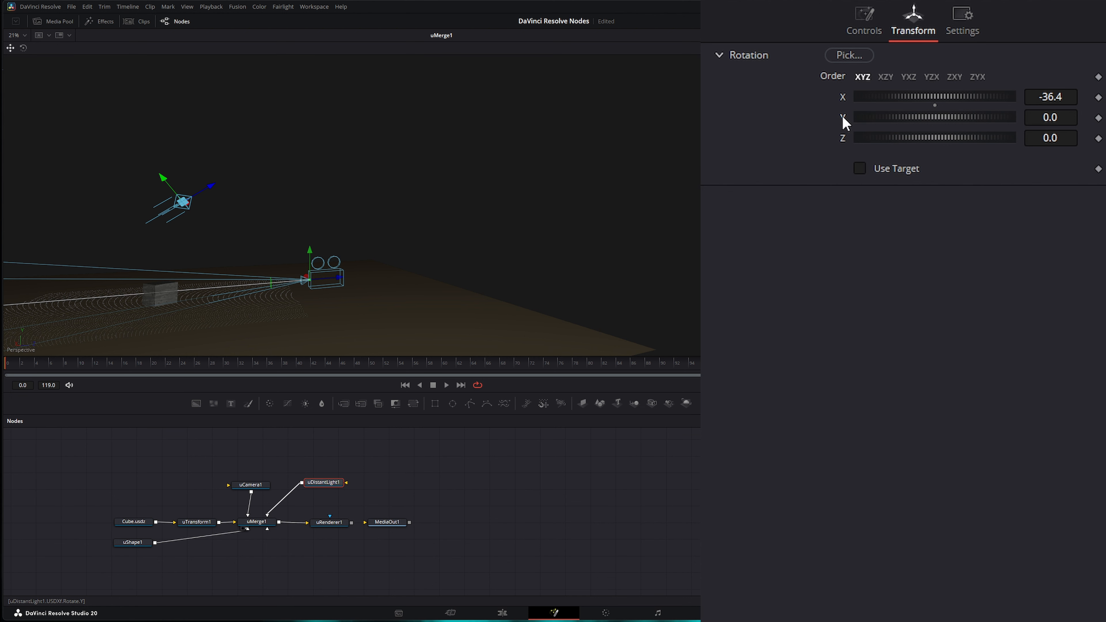
pyautogui.doubleClick(843, 99)
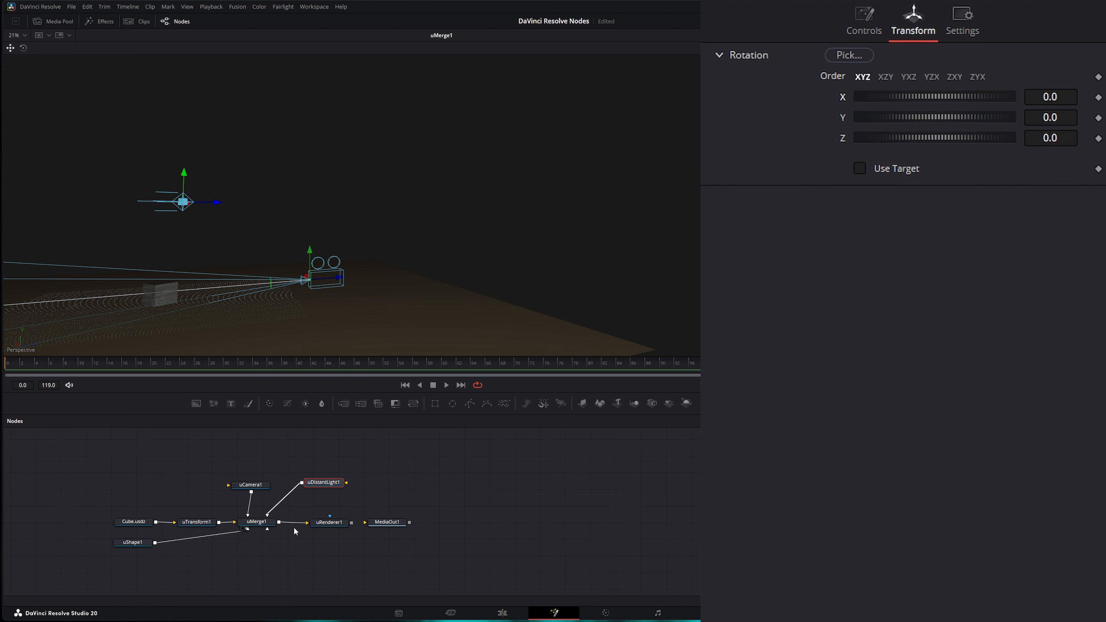
pyautogui.moveTo(331, 522); pyautogui.dragTo(175, 295)
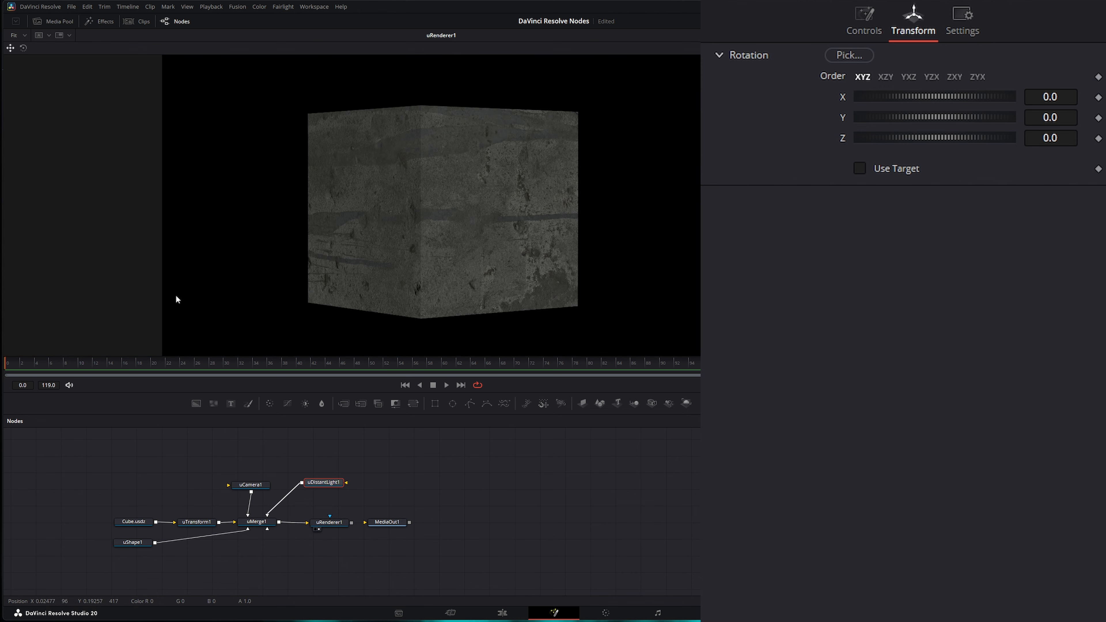
# - Rotate the distant light to X -40 and Y -114.5 so the cube casts a long shadow
pyautogui.moveTo(359, 271); pyautogui.dragTo(219, 267)
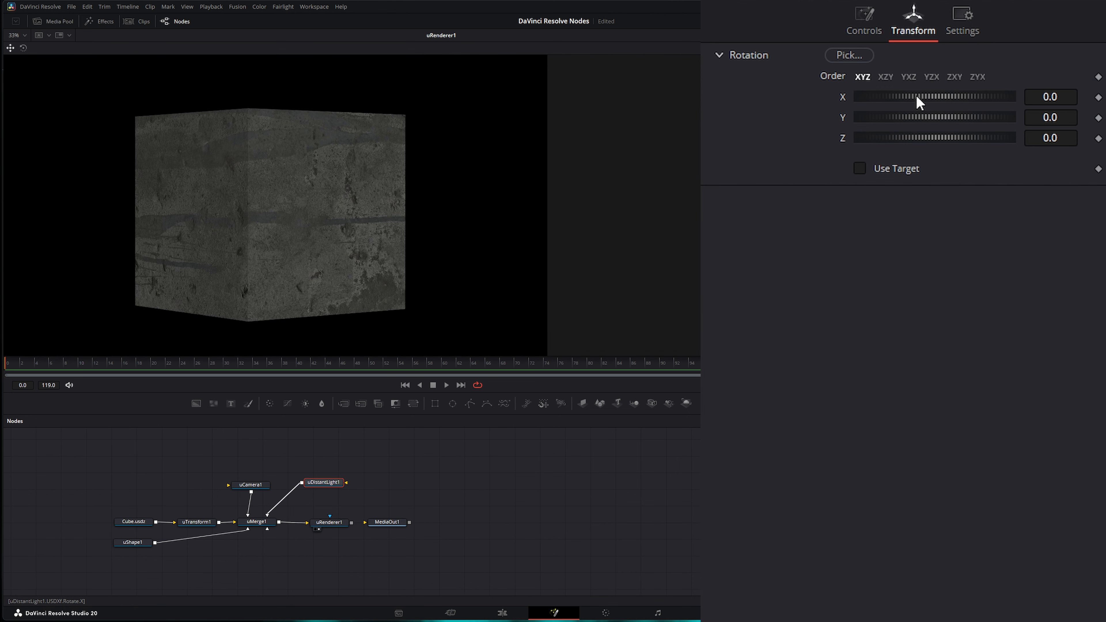
pyautogui.moveTo(917, 98); pyautogui.dragTo(854, 117)
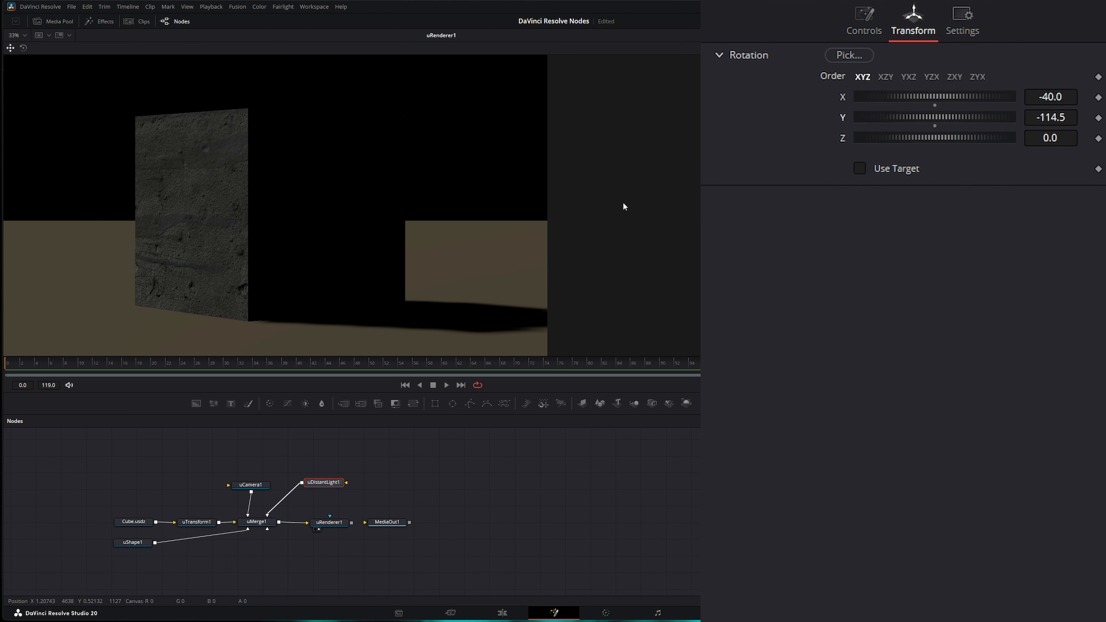
pyautogui.moveTo(559, 239); pyautogui.dragTo(496, 233)
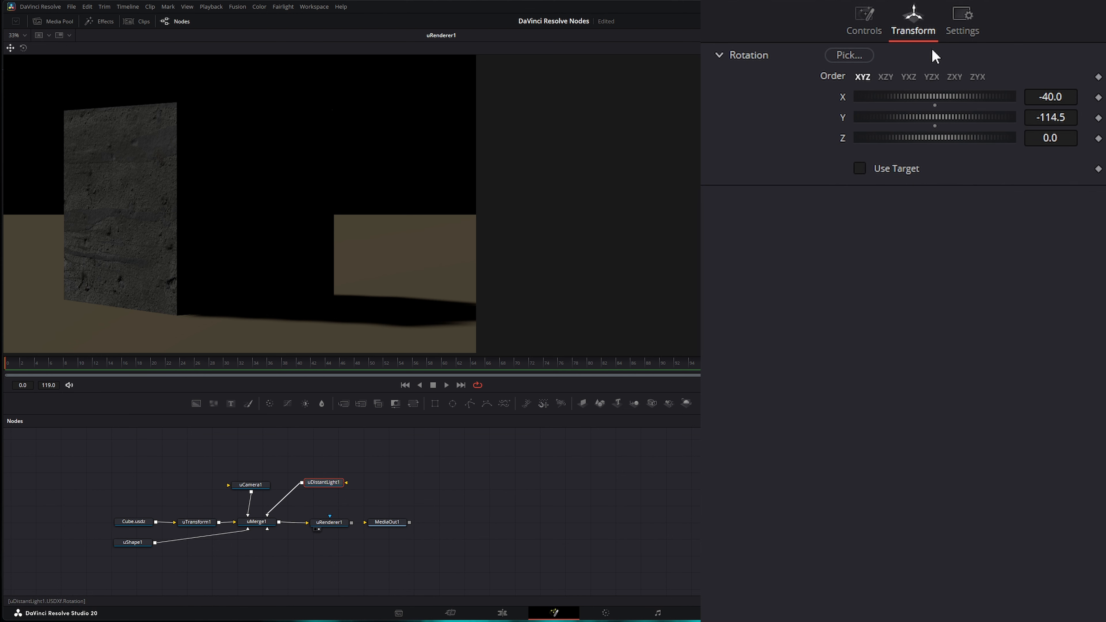
pyautogui.click(864, 19)
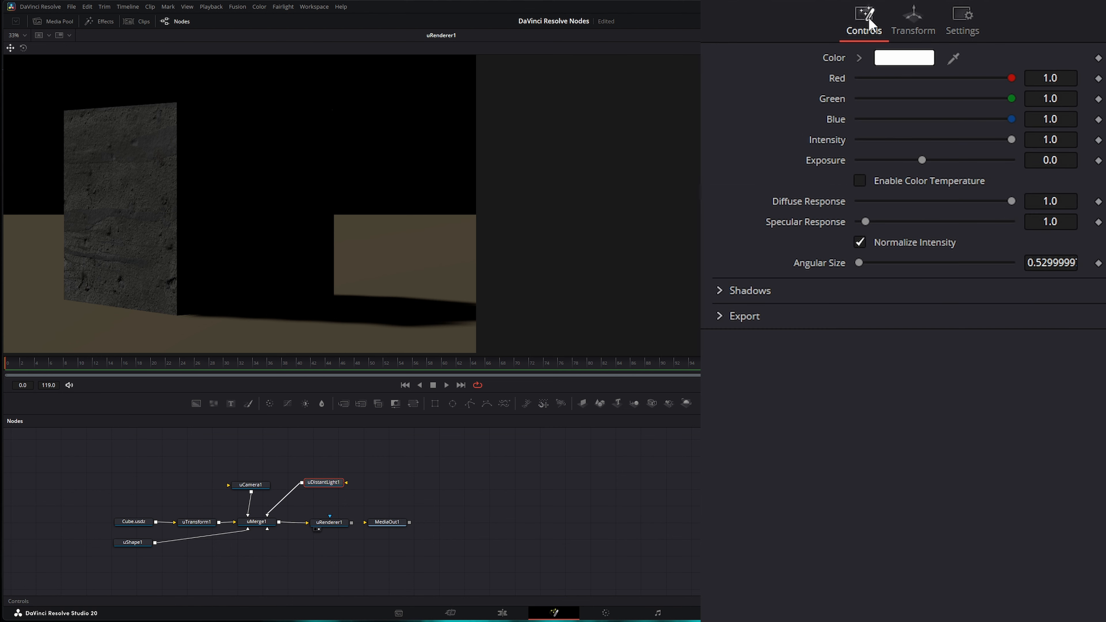
# - Keep the light white at Intensity 1.0 and raise its Exposure to 0.94
pyautogui.click(905, 59)
pyautogui.moveTo(566, 284); pyautogui.dragTo(596, 259)
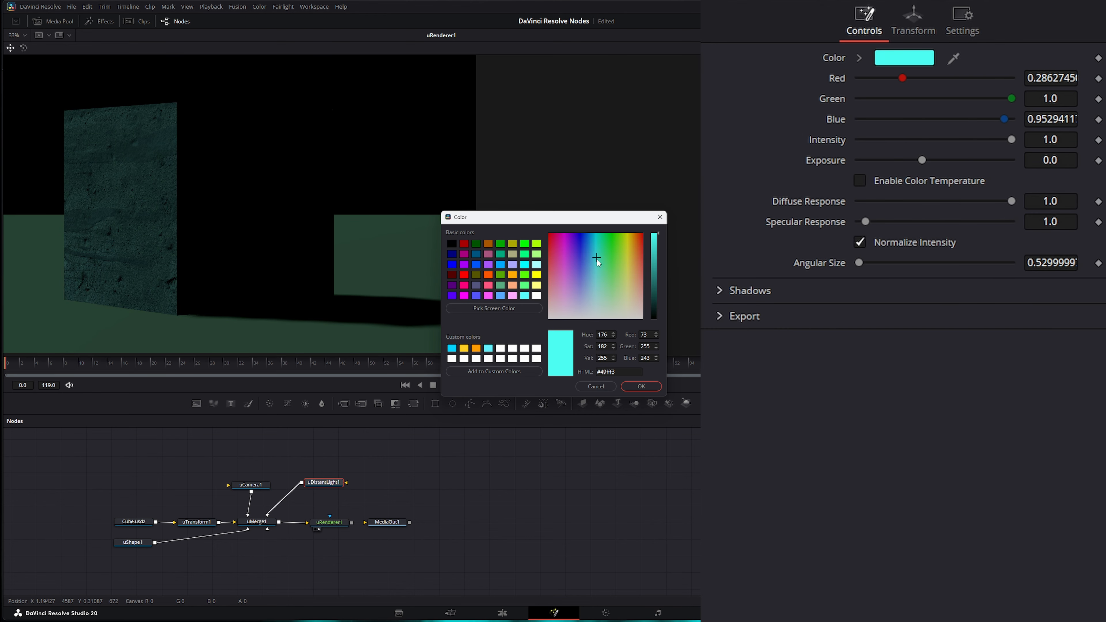
pyautogui.click(599, 386)
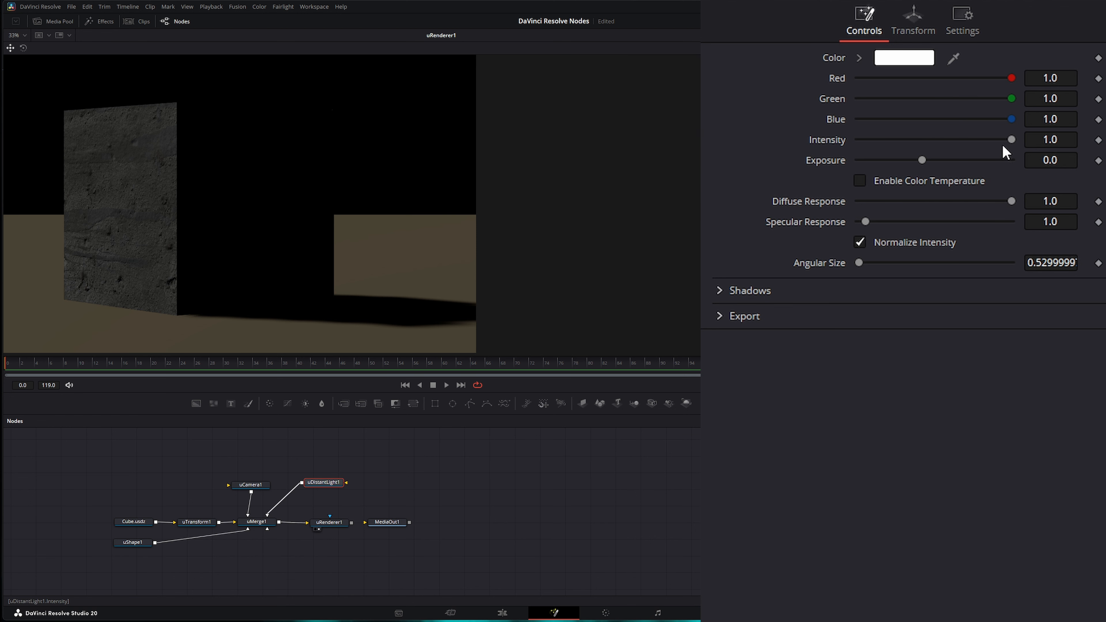
pyautogui.moveTo(1012, 140)
pyautogui.mouseDown()
pyautogui.moveTo(875, 140)
pyautogui.moveTo(1019, 144)
pyautogui.mouseUp()
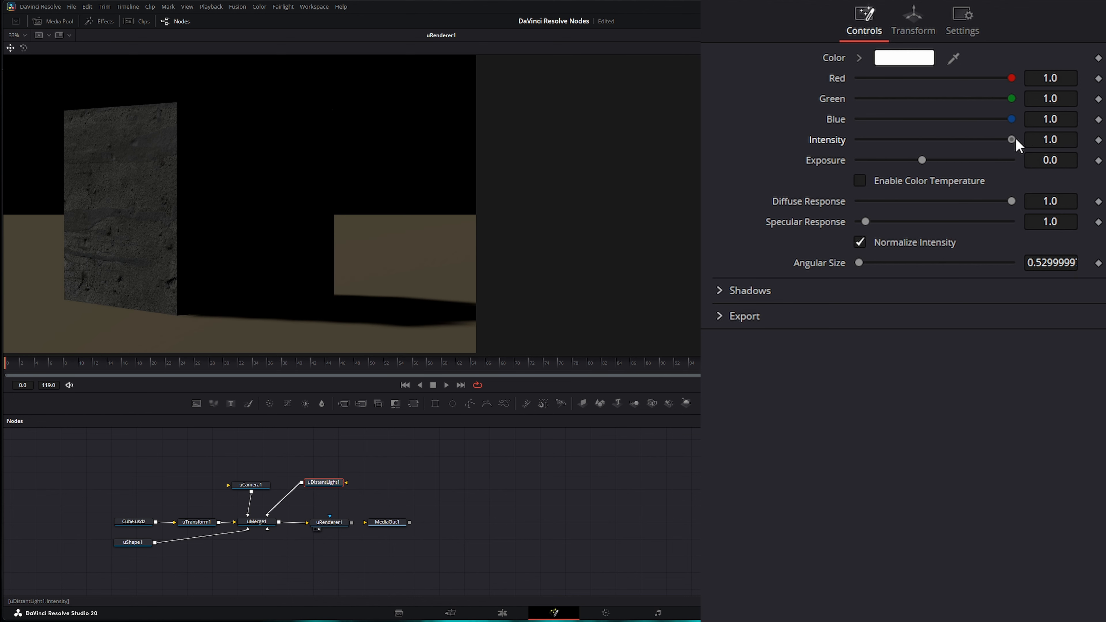
pyautogui.moveTo(927, 162)
pyautogui.mouseDown()
pyautogui.moveTo(946, 158)
pyautogui.moveTo(906, 163)
pyautogui.moveTo(934, 159)
pyautogui.mouseUp()
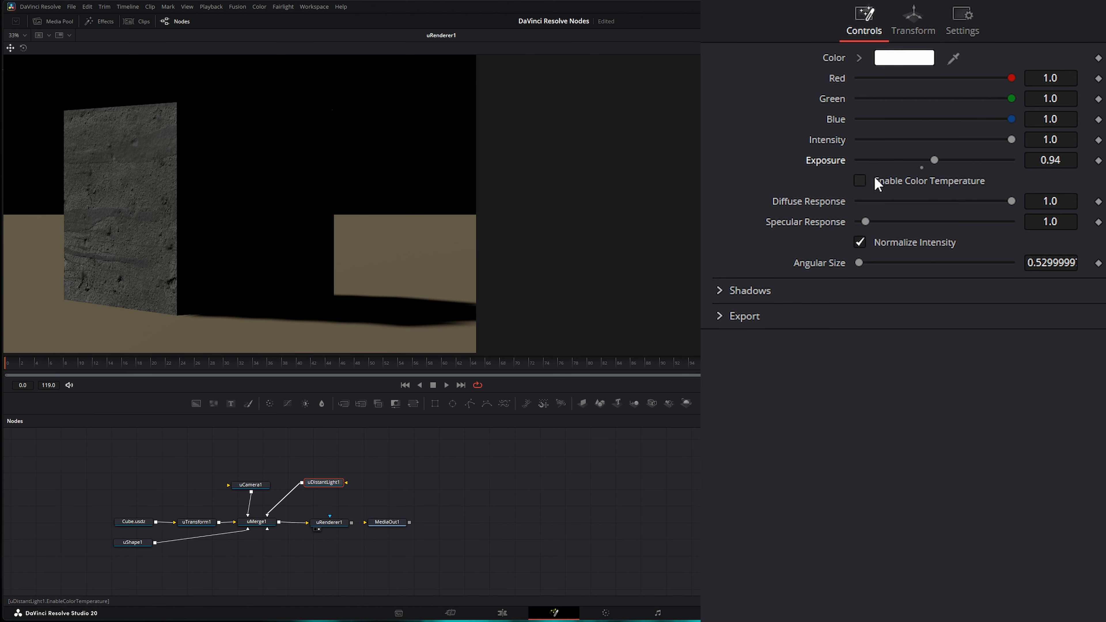
# - Reset exposure to 0 and briefly try a 3166 K colour temperature before disabling it
pyautogui.doubleClick(839, 160)
pyautogui.click(860, 181)
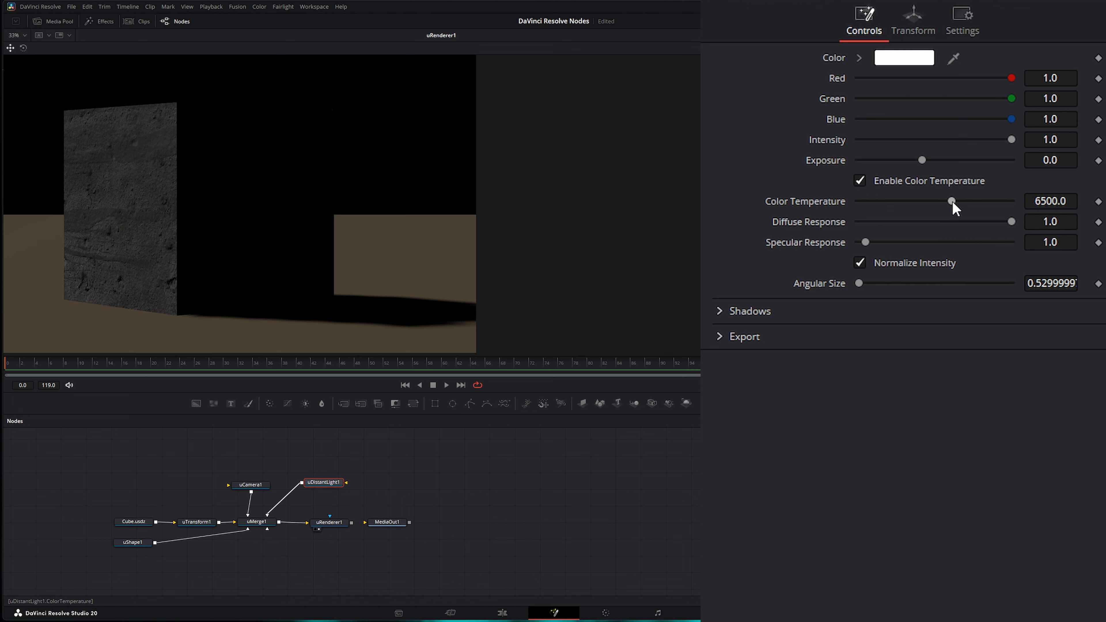
pyautogui.moveTo(951, 200)
pyautogui.mouseDown()
pyautogui.moveTo(894, 200)
pyautogui.moveTo(962, 202)
pyautogui.mouseUp()
pyautogui.click(859, 180)
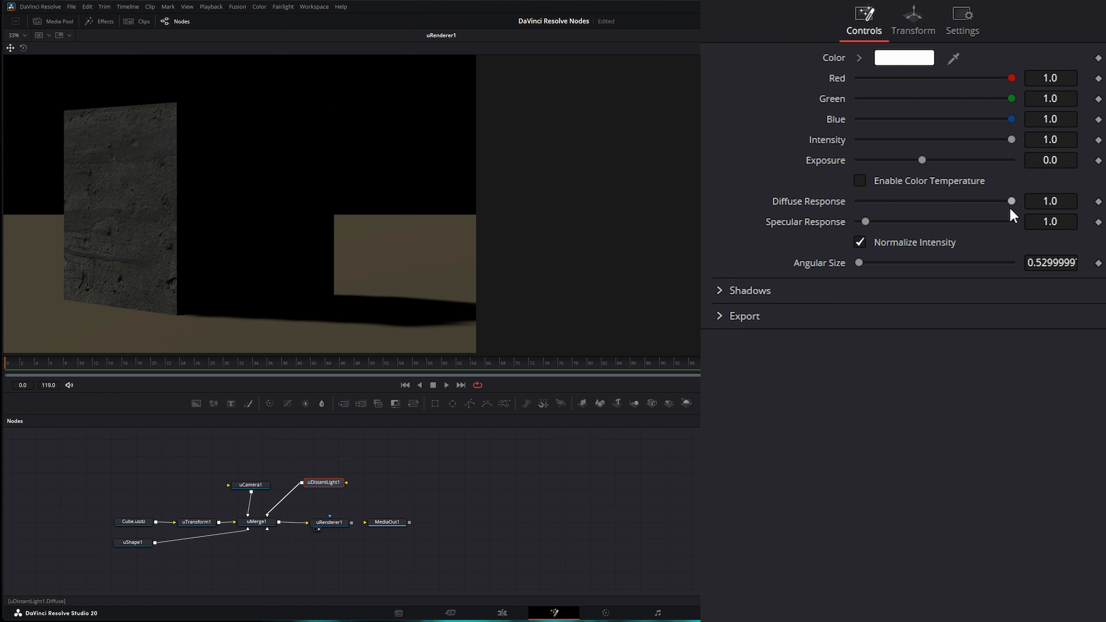
# - Drop diffuse to 0, adjust specular, turn off Normalize Intensity, and set Angular Size 87.6
pyautogui.moveTo(1012, 201); pyautogui.dragTo(989, 227)
pyautogui.moveTo(867, 222)
pyautogui.mouseDown()
pyautogui.moveTo(1009, 220)
pyautogui.moveTo(865, 223)
pyautogui.mouseUp()
pyautogui.click(861, 243)
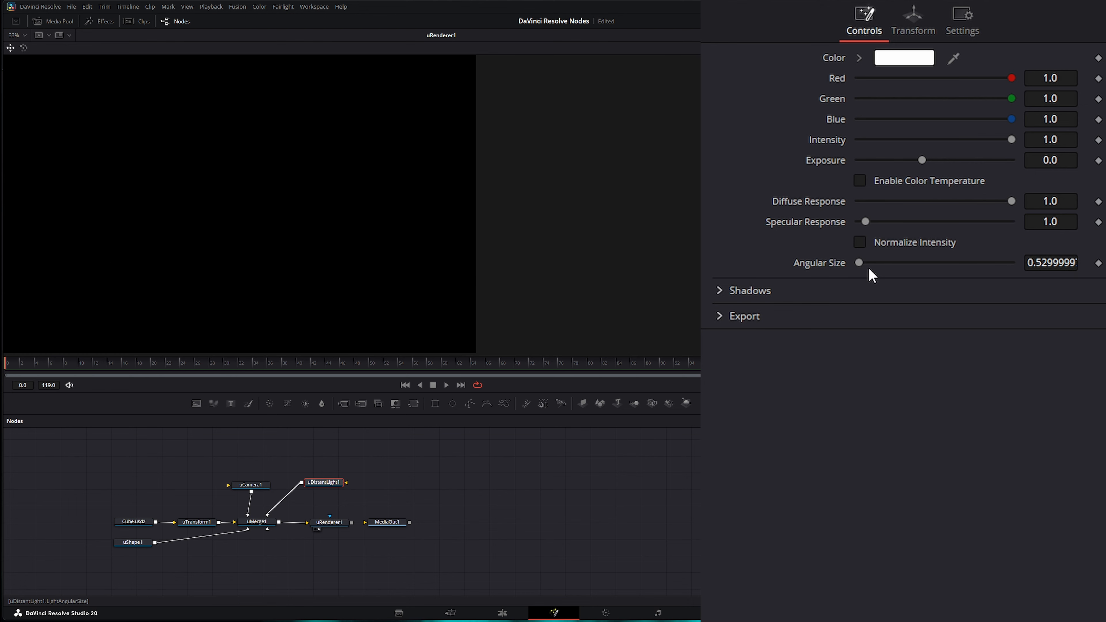
pyautogui.moveTo(859, 264); pyautogui.dragTo(931, 256)
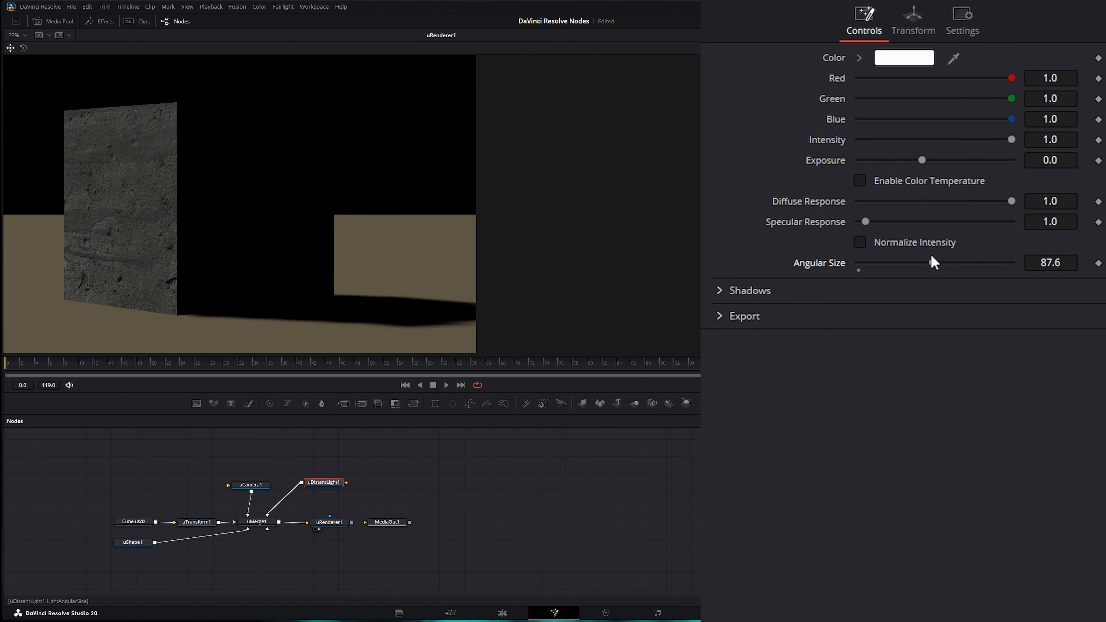
# - Expand the light's Shadows section, toggle shadows off and back on, and keep the default shadow colour
pyautogui.click(720, 291)
pyautogui.click(859, 312)
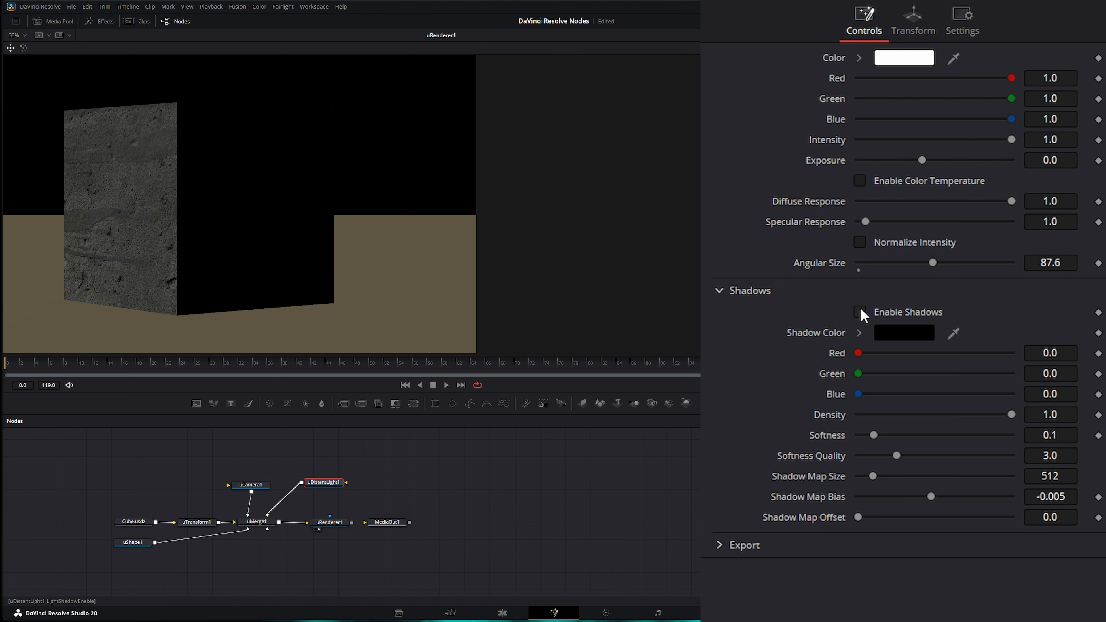
pyautogui.click(860, 312)
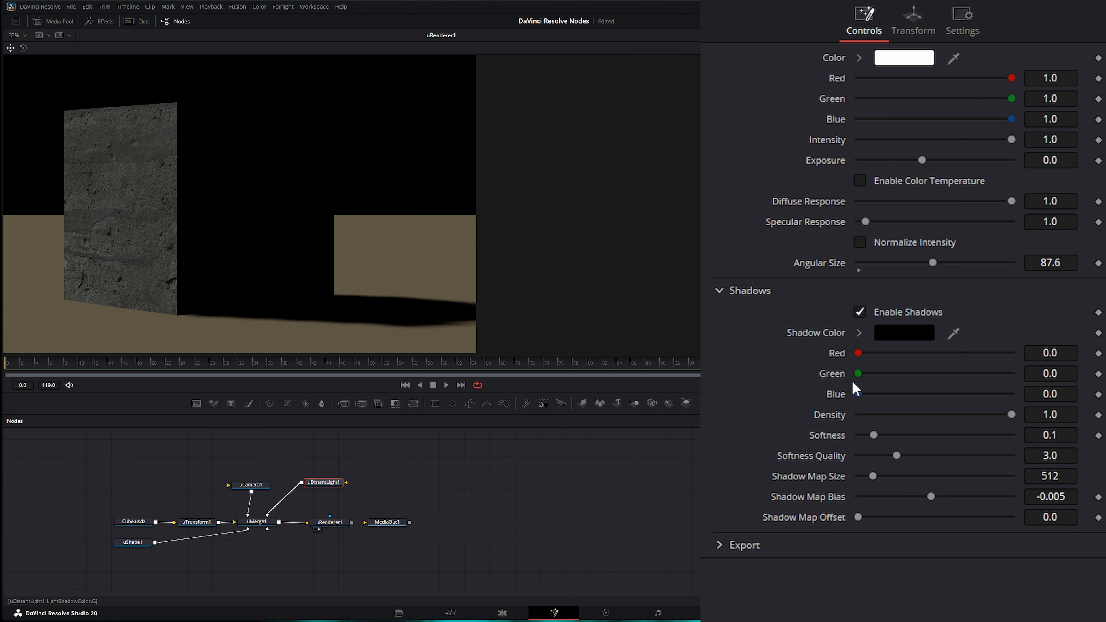
pyautogui.click(910, 334)
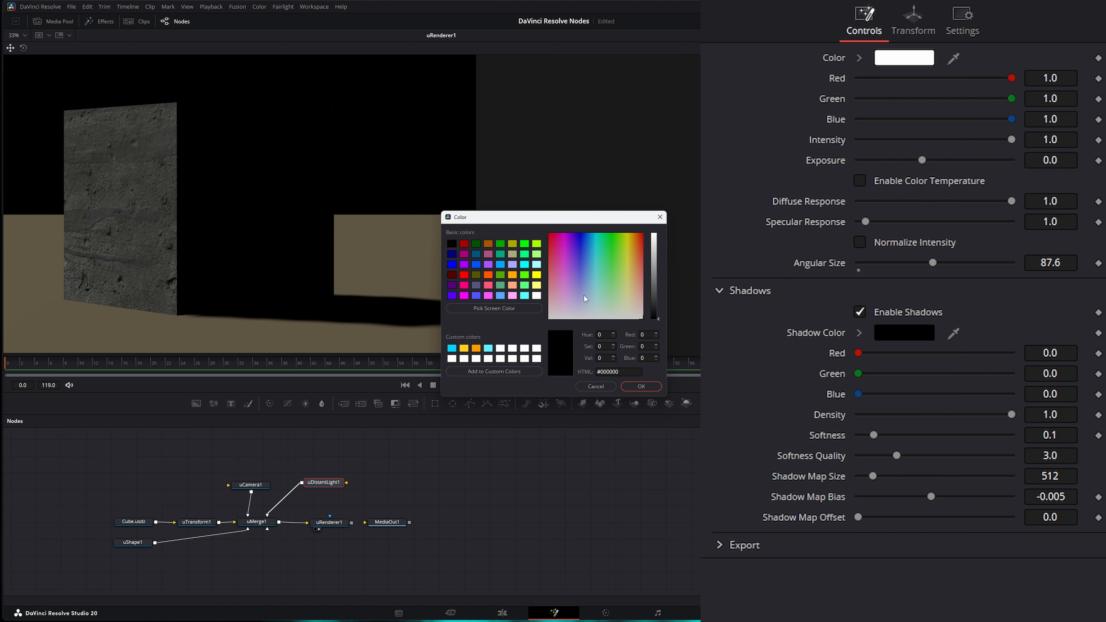
pyautogui.click(595, 387)
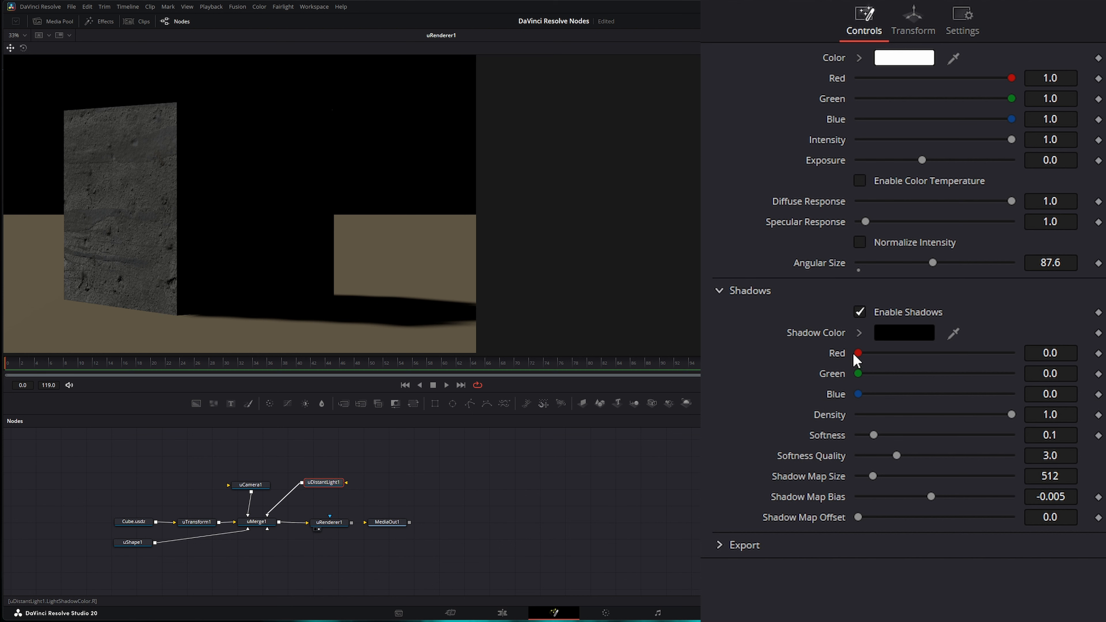
# - Set shadow Density 0.936, Softness 0.176 and Softness Quality 4.08
pyautogui.moveTo(858, 353); pyautogui.dragTo(831, 379)
pyautogui.moveTo(1013, 414)
pyautogui.mouseDown()
pyautogui.moveTo(988, 418)
pyautogui.moveTo(1008, 420)
pyautogui.mouseUp()
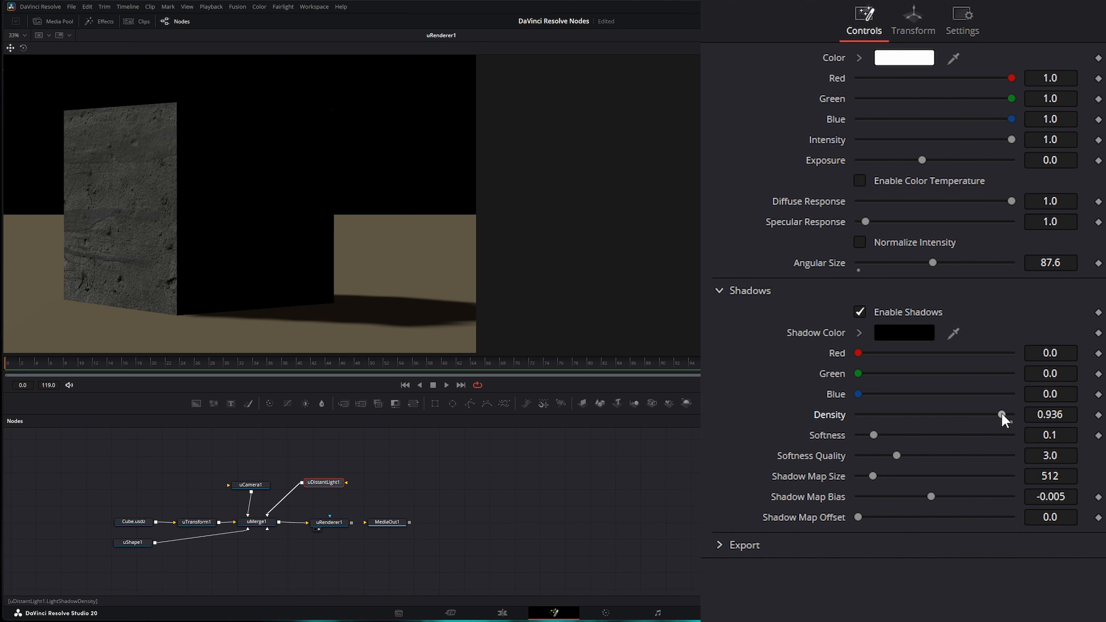
pyautogui.moveTo(873, 435); pyautogui.dragTo(918, 456)
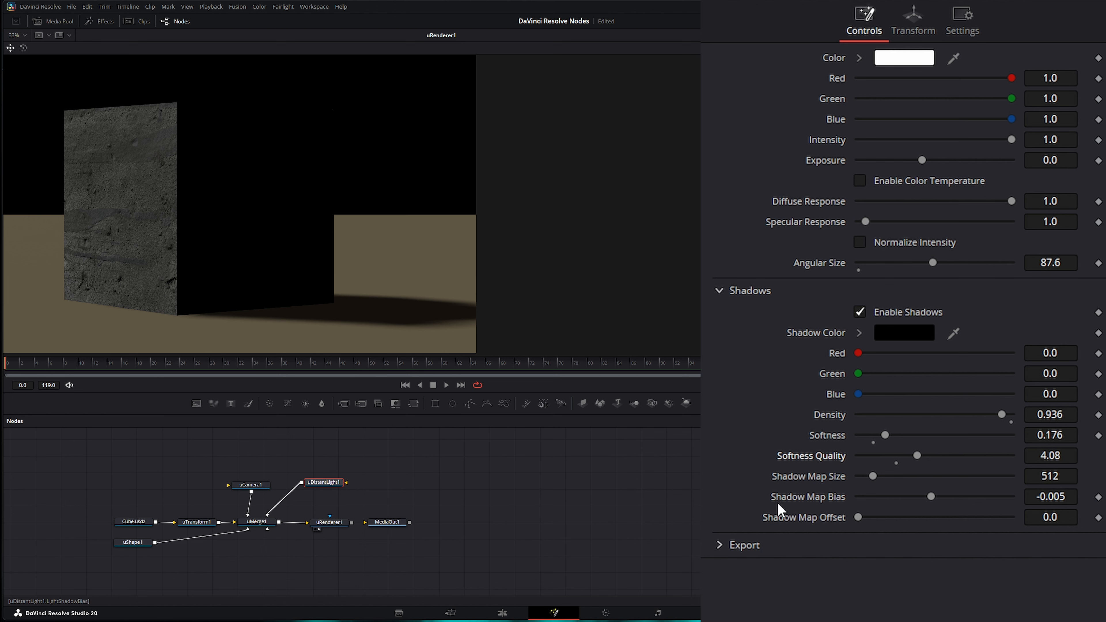
# - Set Shadow Map Size to 2160, then adjust Shadow Map Bias and set Shadow Map Offset to 0.1283
pyautogui.click(1050, 476)
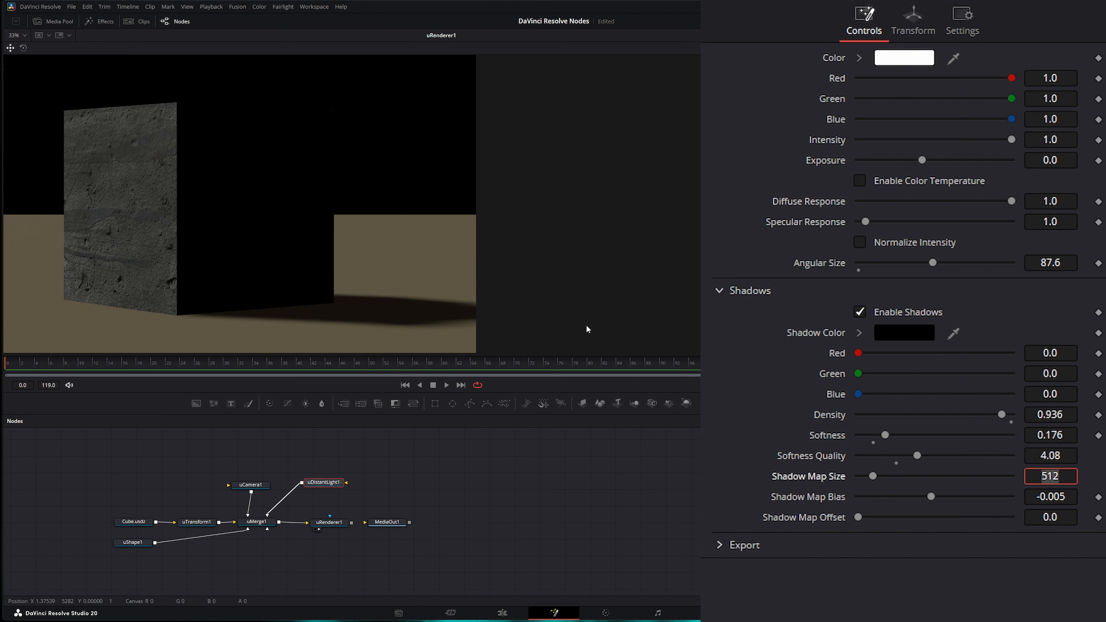
pyautogui.press('Return')
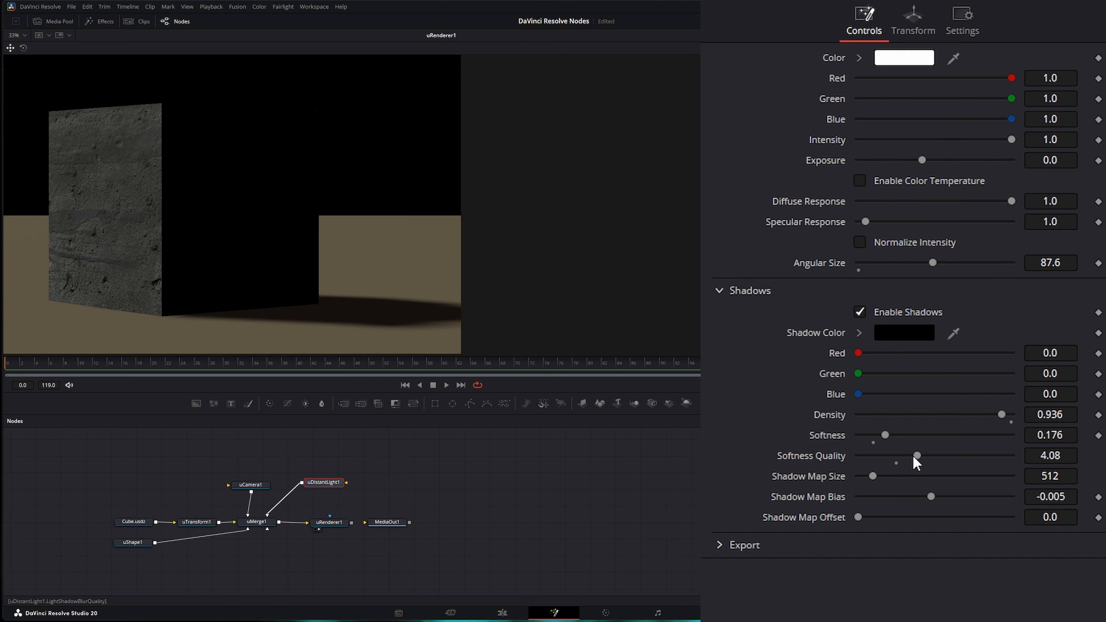
pyautogui.click(1058, 476)
pyautogui.write('2')
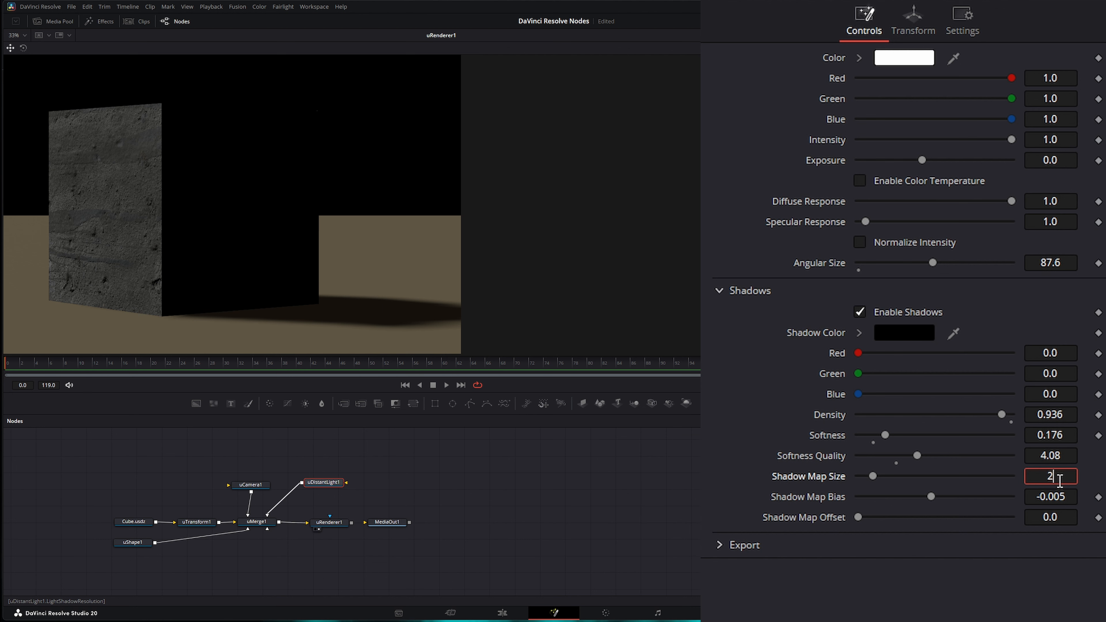
pyautogui.write('160')
pyautogui.press('Tab')
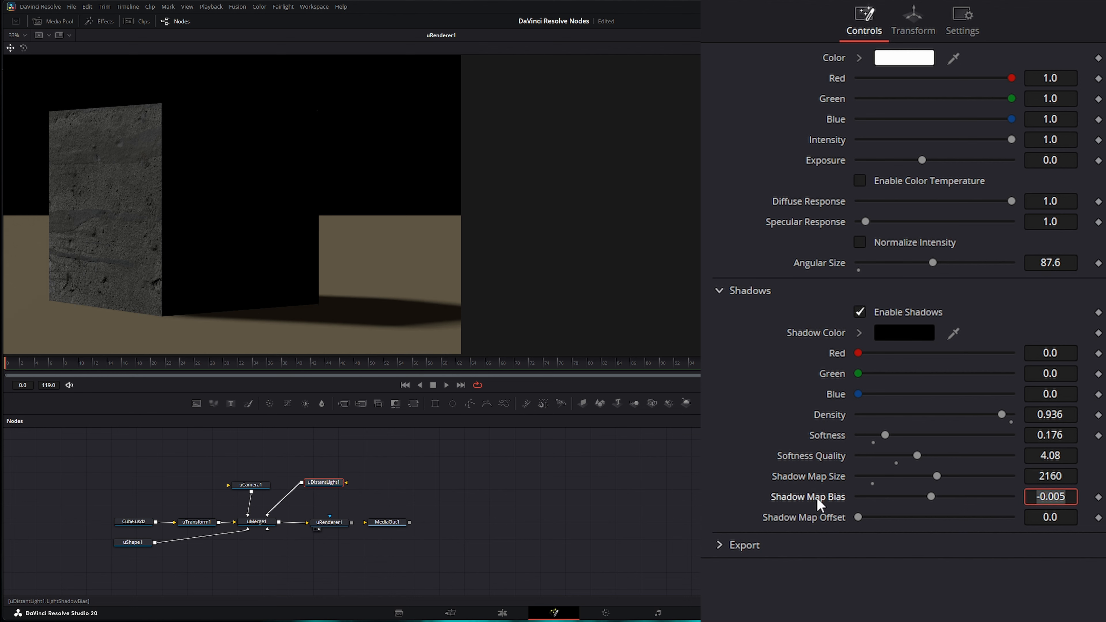
pyautogui.moveTo(931, 496)
pyautogui.mouseDown()
pyautogui.moveTo(919, 494)
pyautogui.moveTo(942, 494)
pyautogui.moveTo(930, 496)
pyautogui.mouseUp()
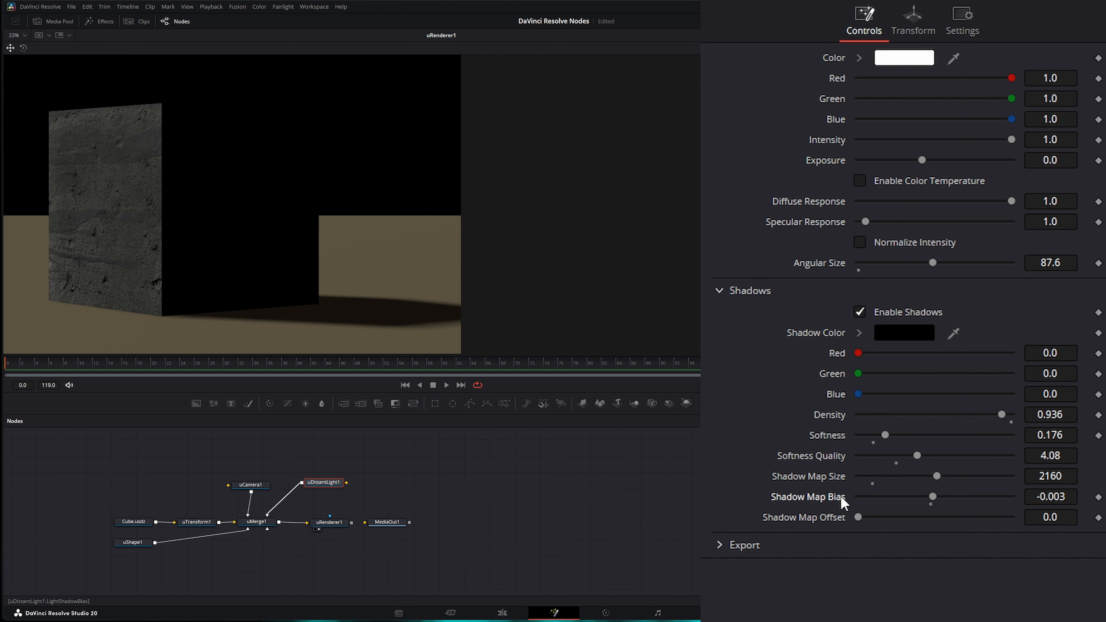
pyautogui.moveTo(860, 517); pyautogui.dragTo(899, 526)
# - Reset Shadow Map Offset to 0.0 and move uCamera1 and uDistantLight1 in the node graph
pyautogui.doubleClick(815, 517)
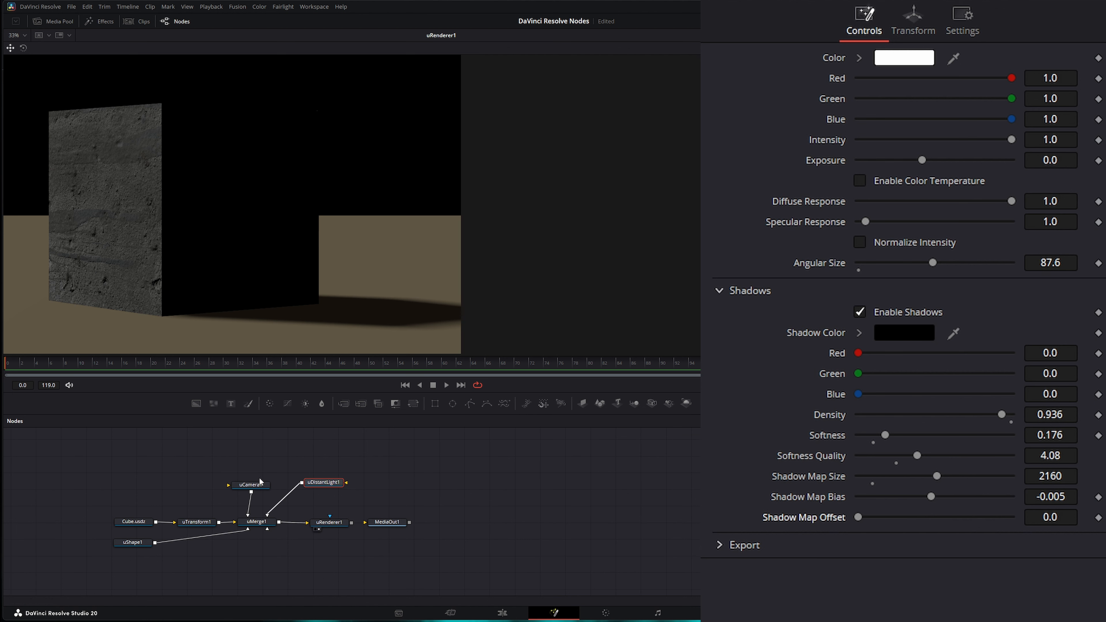
pyautogui.moveTo(261, 481); pyautogui.dragTo(208, 495)
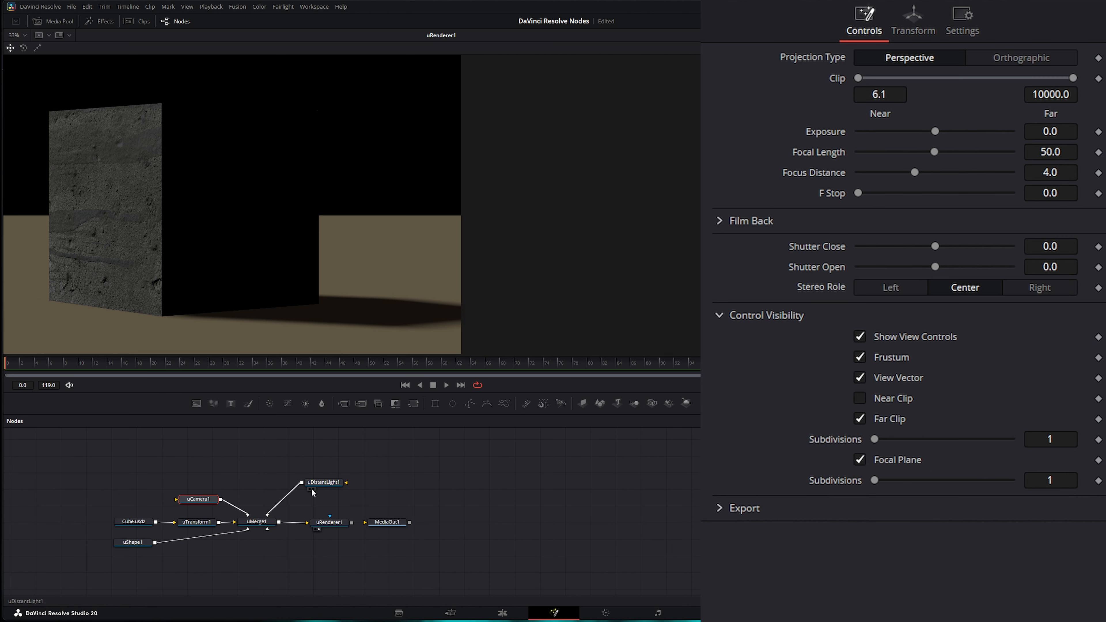
pyautogui.moveTo(330, 485); pyautogui.dragTo(340, 485)
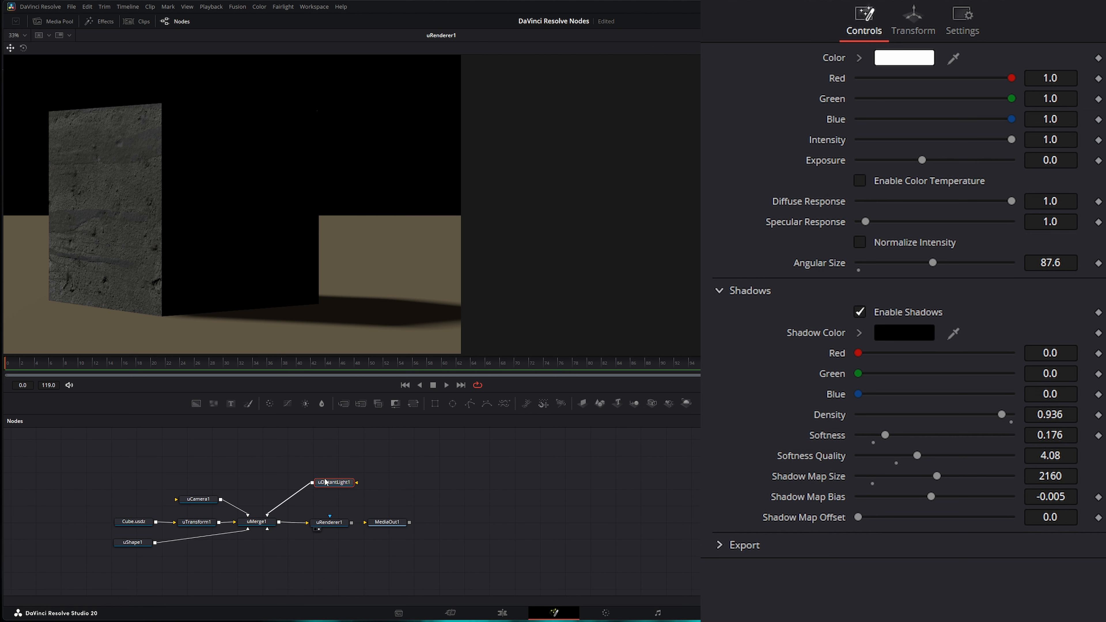
pyautogui.moveTo(435, 490); pyautogui.dragTo(451, 489)
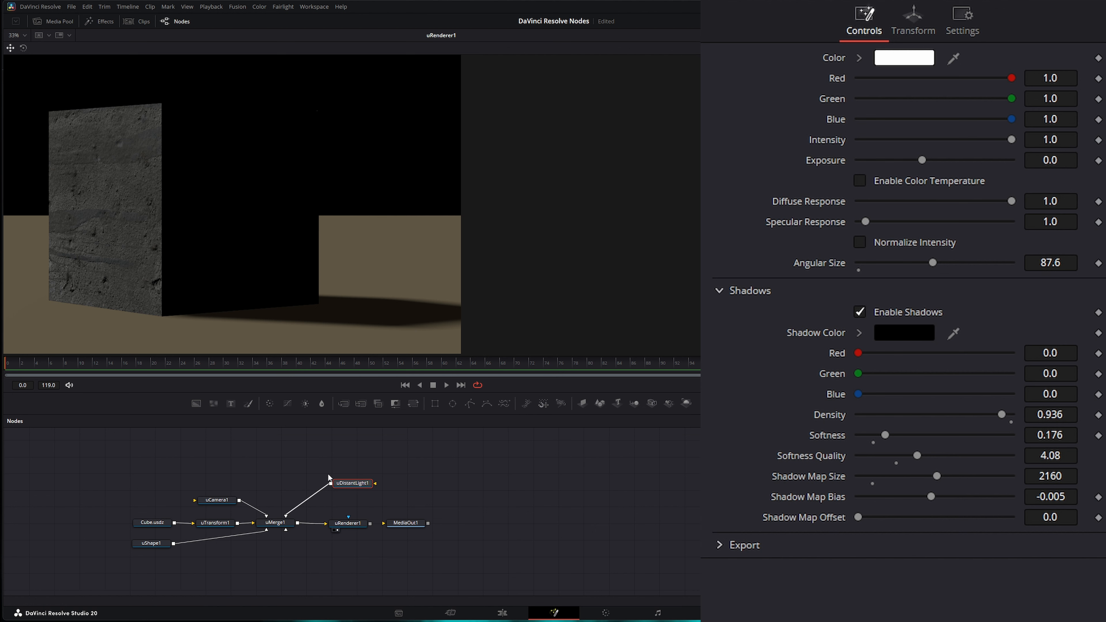
# - Reposition uDistantLight1 and disconnect it from uMerge1, leaving the render black
pyautogui.moveTo(308, 457); pyautogui.dragTo(358, 476)
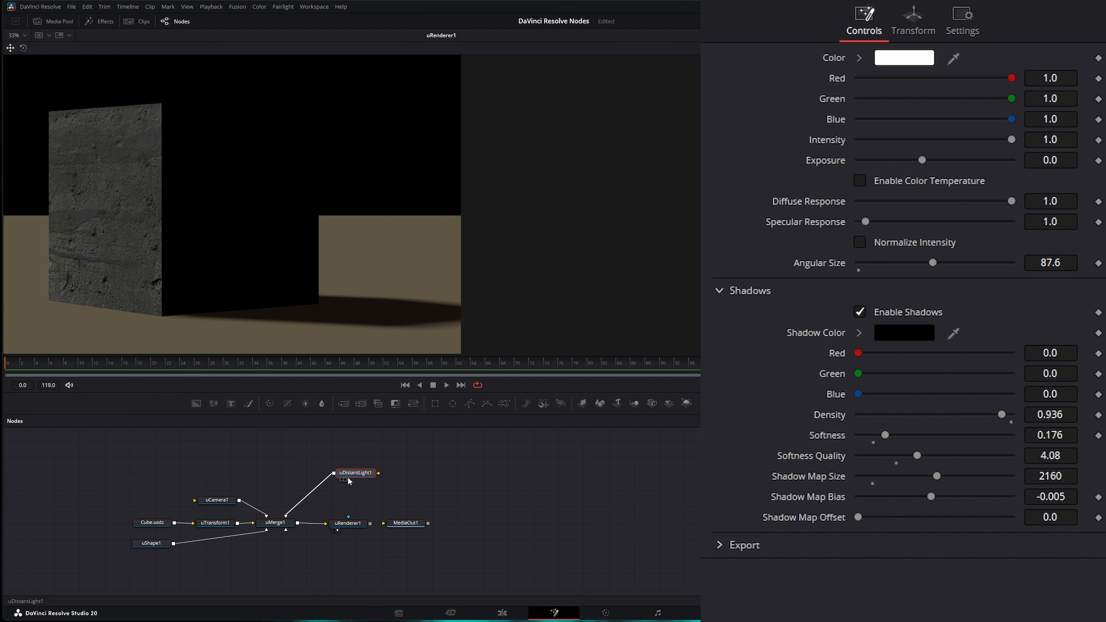
pyautogui.moveTo(358, 472); pyautogui.dragTo(358, 475)
pyautogui.moveTo(104, 463); pyautogui.dragTo(464, 566)
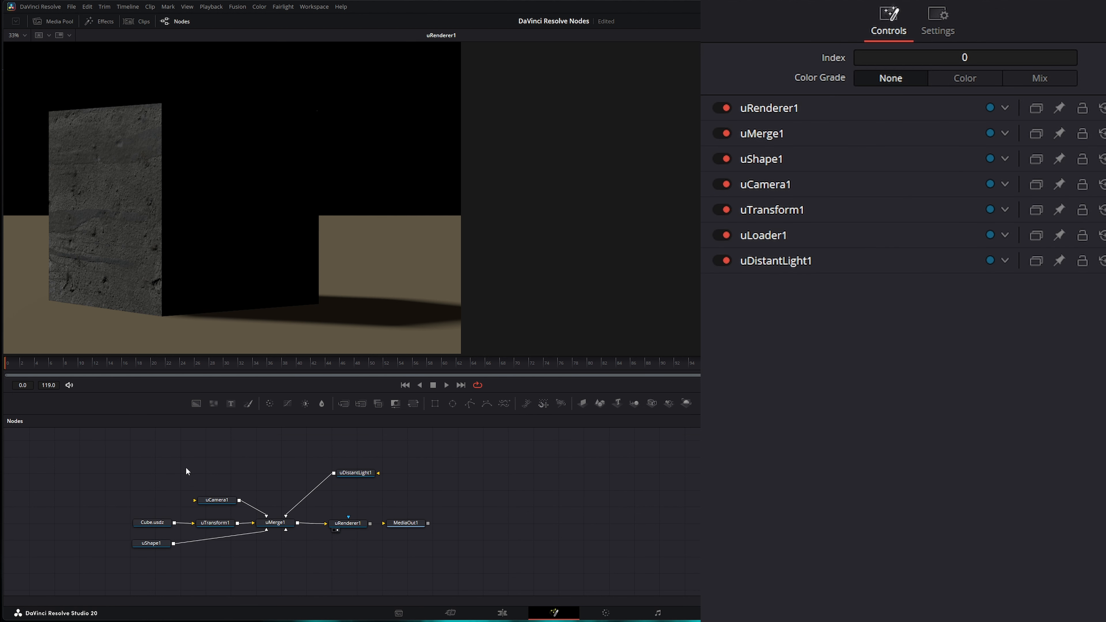
pyautogui.moveTo(360, 473); pyautogui.dragTo(377, 476)
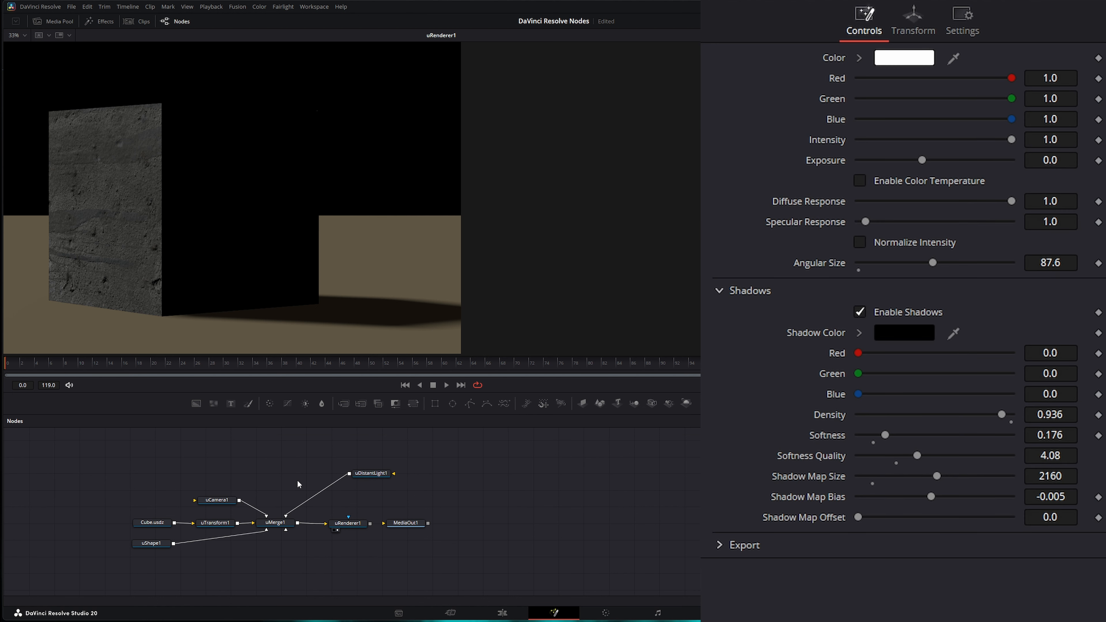
pyautogui.moveTo(294, 509); pyautogui.dragTo(448, 489)
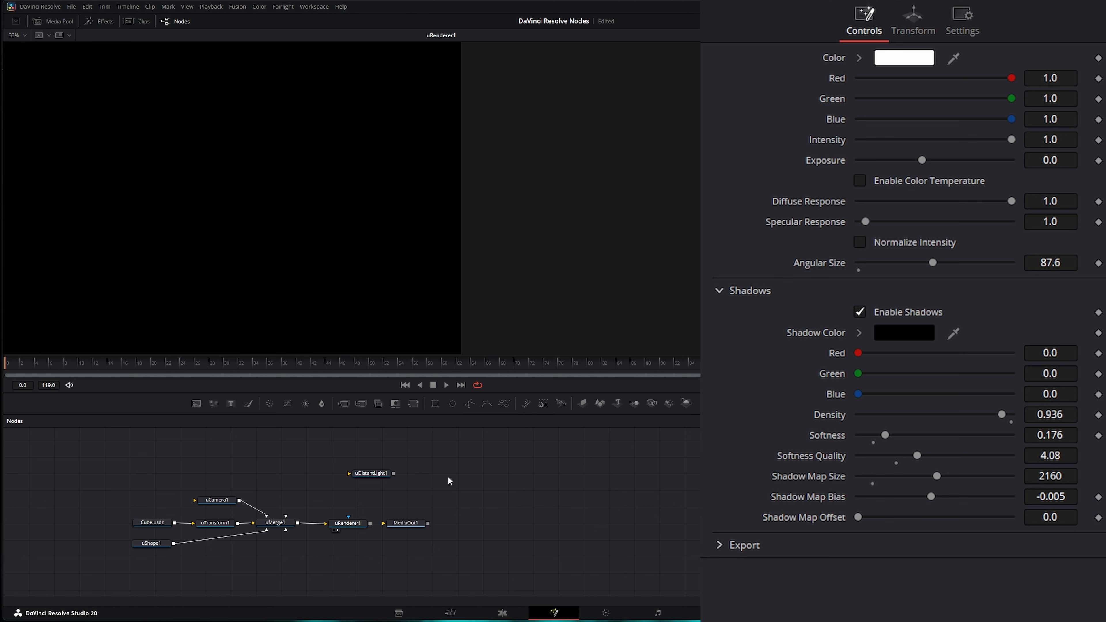
# - Add a uDome Light node and wire it into uMerge1
pyautogui.hotkey('shift', 'space')
pyautogui.write('udo')
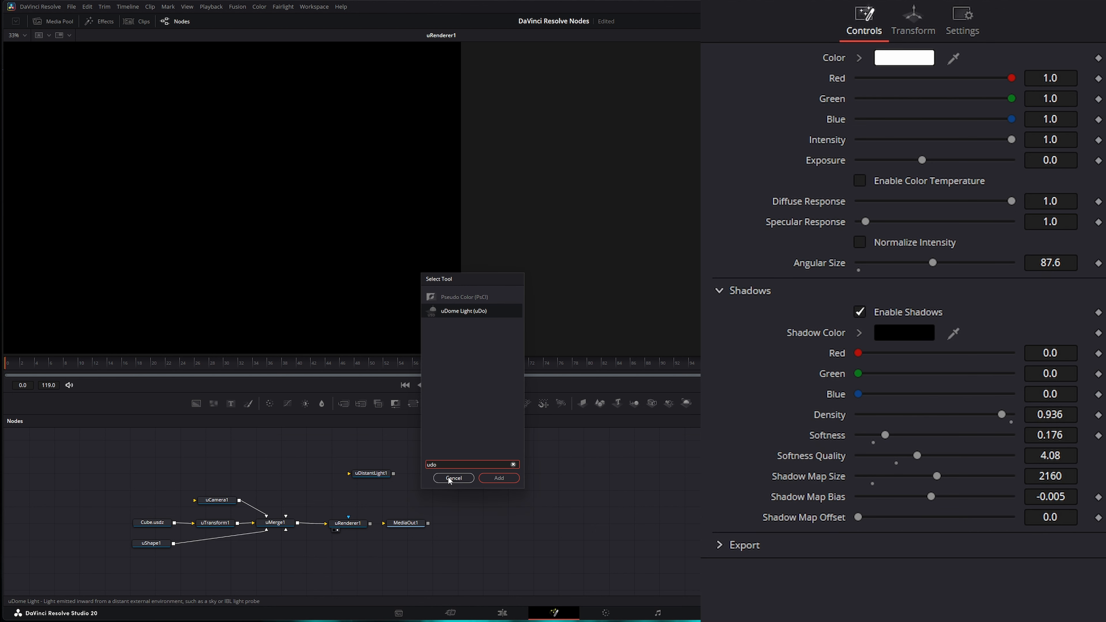
pyautogui.press('Return')
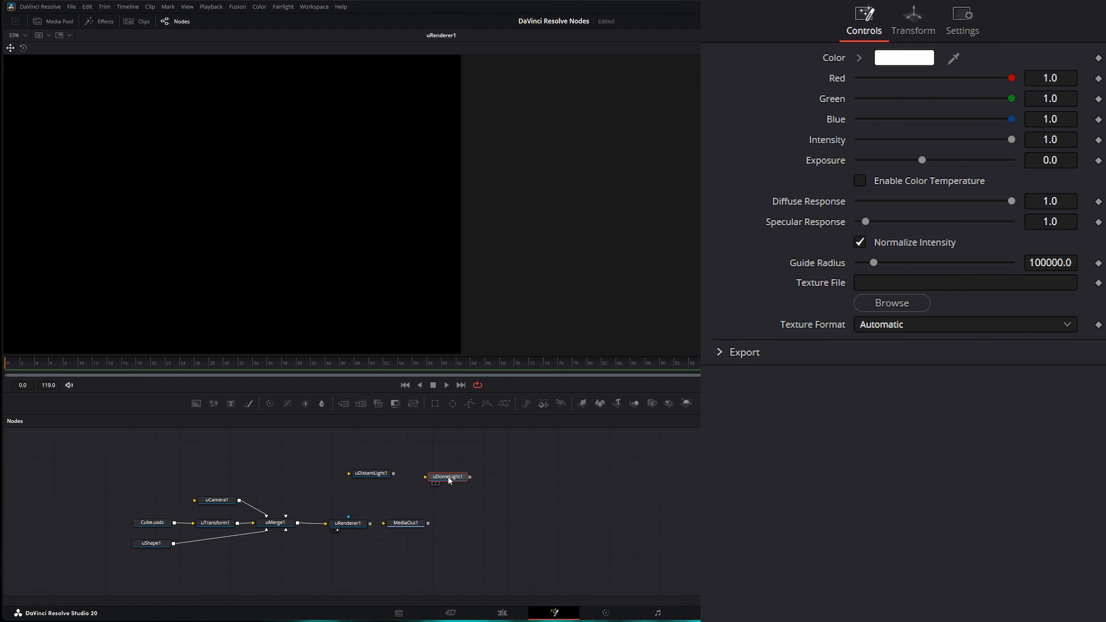
pyautogui.moveTo(448, 476); pyautogui.dragTo(285, 523)
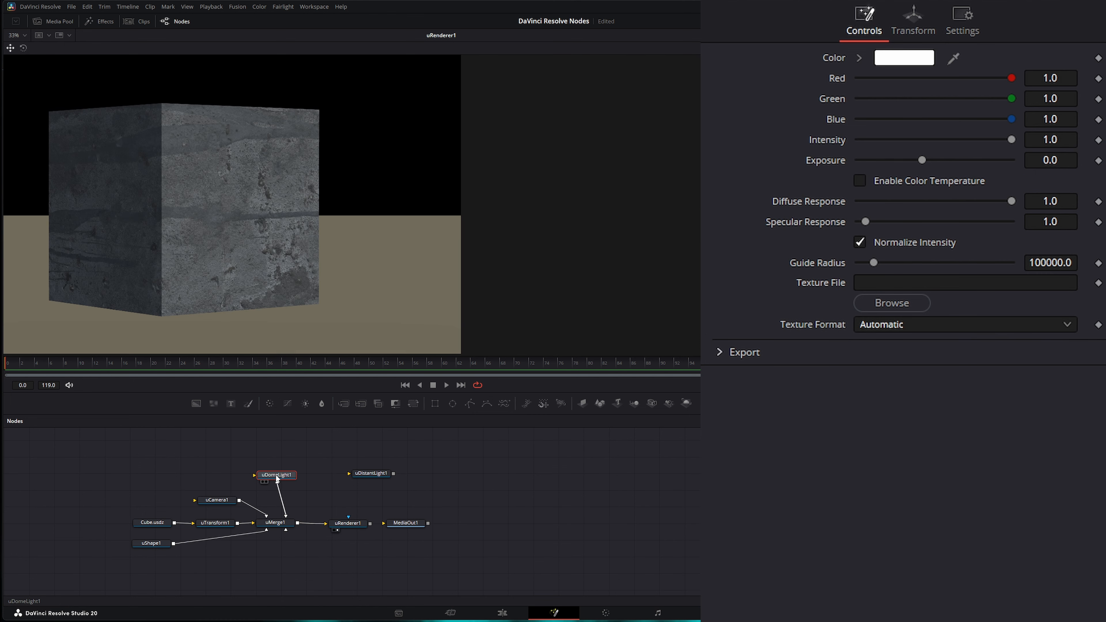
# - Load the belfast sunset HDRI from the PureSky folder as the dome light's texture
pyautogui.click(898, 310)
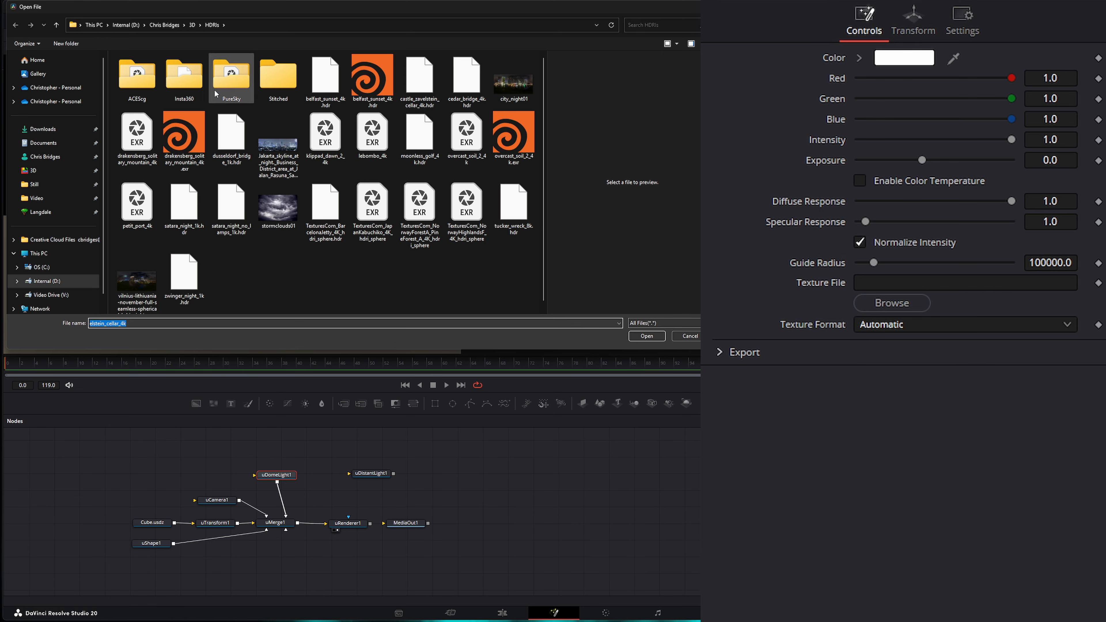
pyautogui.doubleClick(233, 73)
pyautogui.click(138, 73)
pyautogui.doubleClick(138, 73)
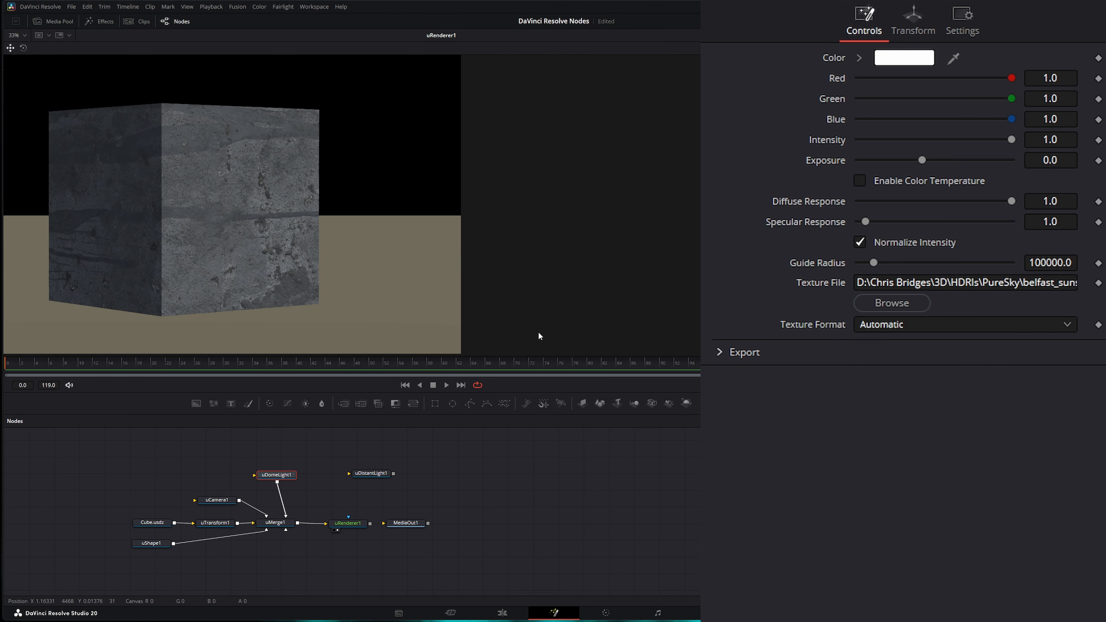
pyautogui.moveTo(282, 476); pyautogui.dragTo(287, 472)
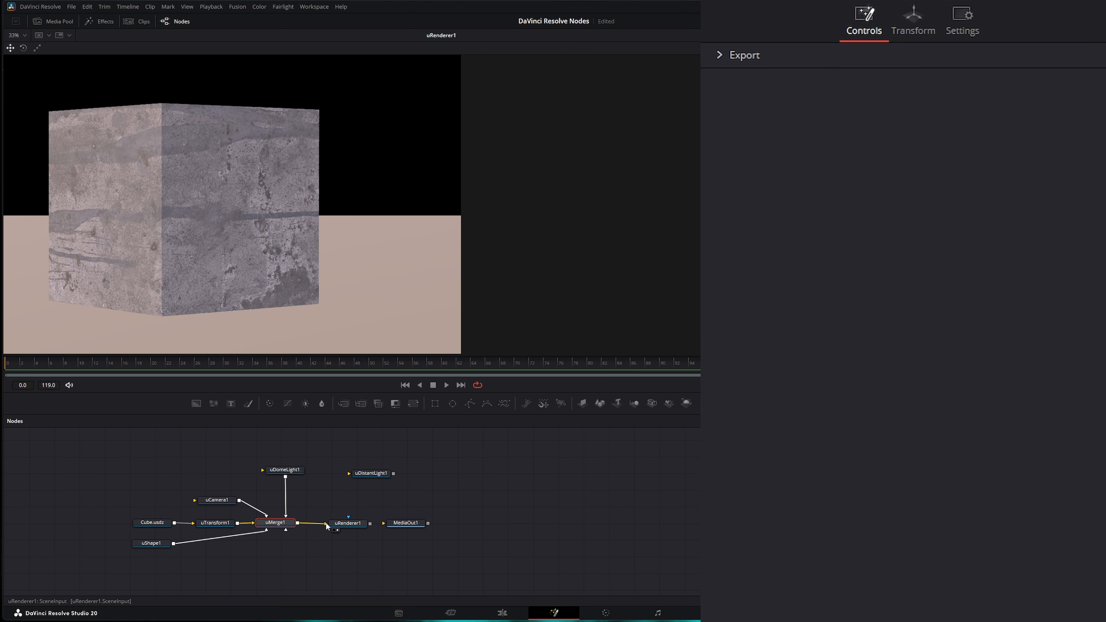
# - Enable Sky Dome on uRenderer1 and rotate uDomeLight1 to 134.5 on Y, trying X rotation values
pyautogui.click(347, 522)
pyautogui.click(860, 217)
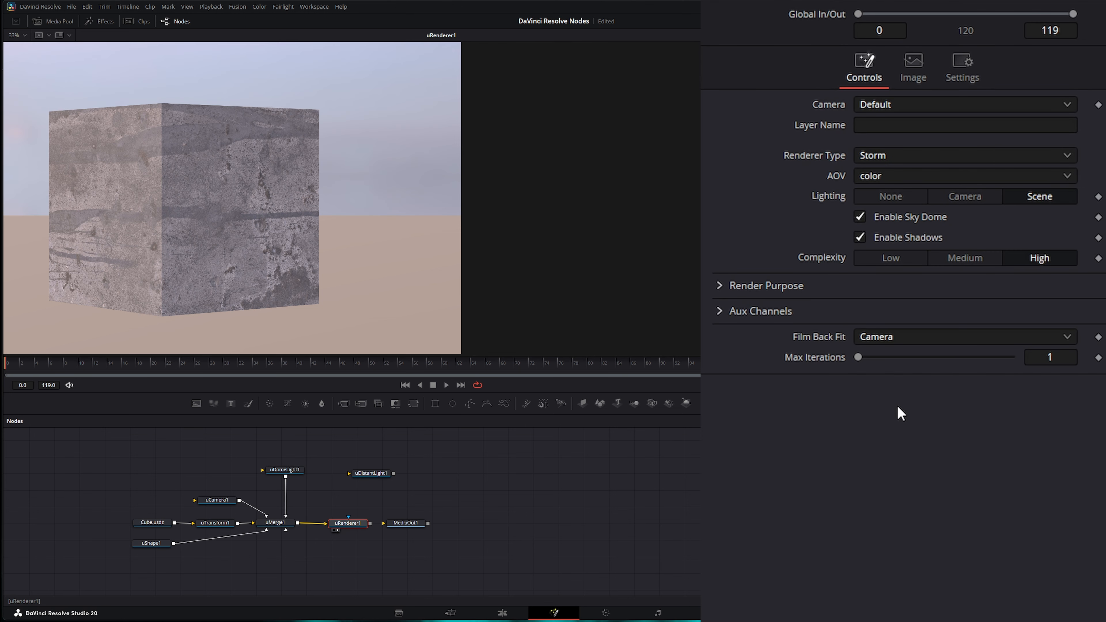
pyautogui.click(287, 471)
pyautogui.click(914, 24)
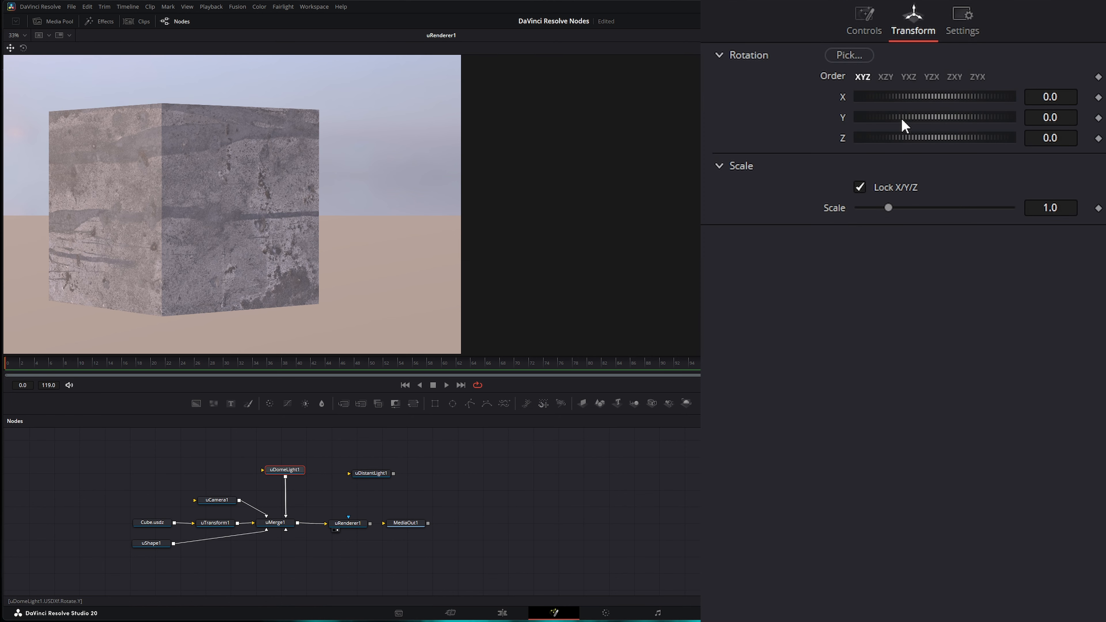
pyautogui.moveTo(902, 120); pyautogui.dragTo(963, 126)
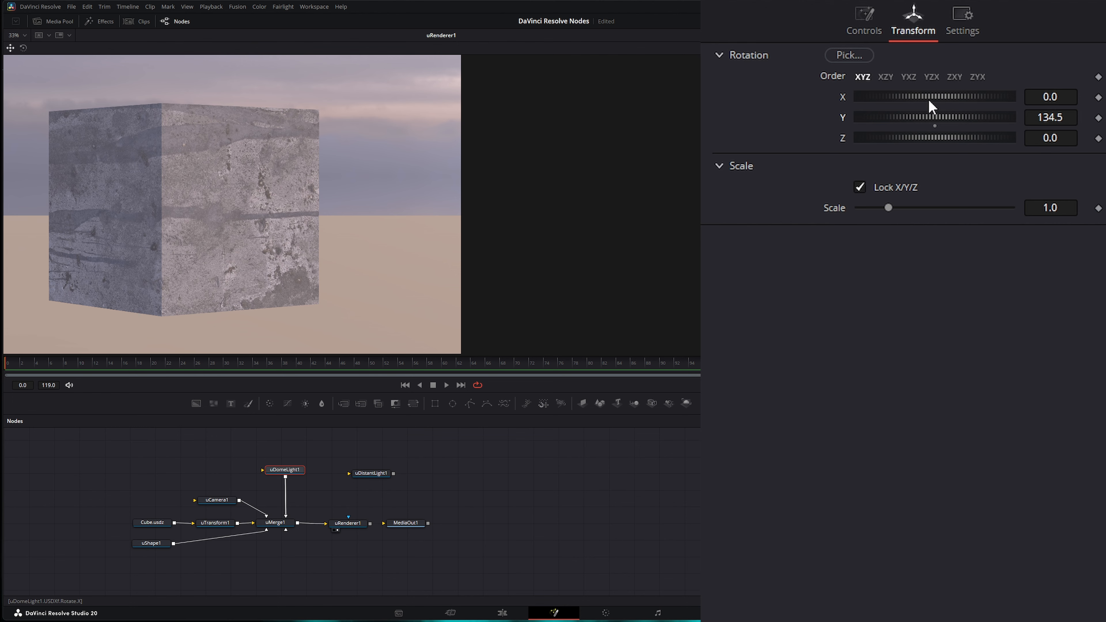
pyautogui.moveTo(928, 98); pyautogui.dragTo(892, 97)
pyautogui.click(857, 23)
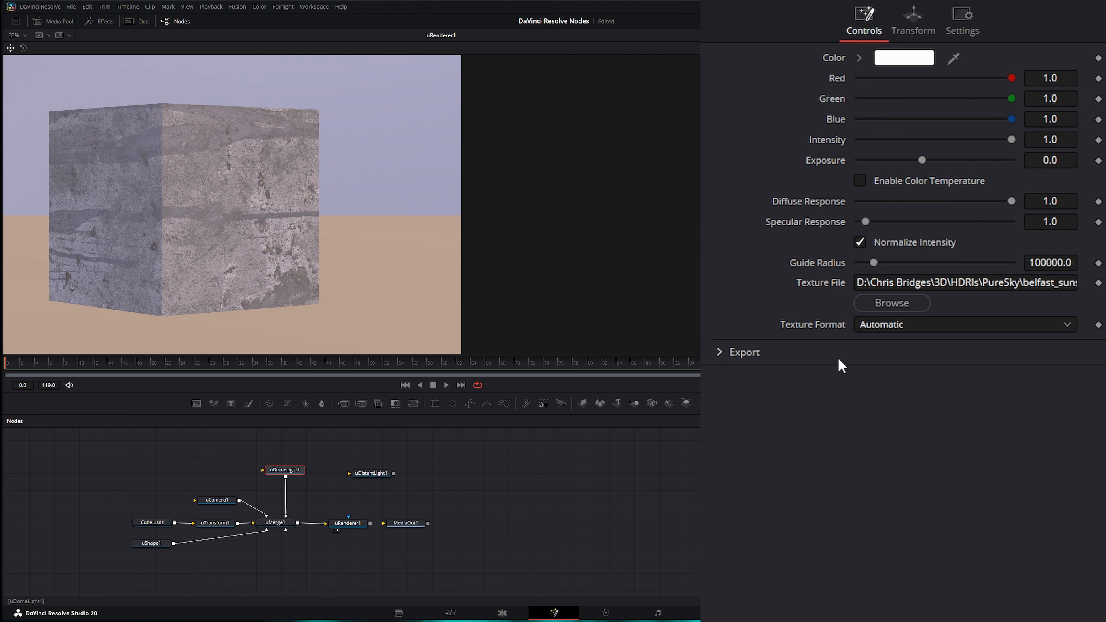
pyautogui.click(913, 22)
# - Reset the dome light's X rotation to 0 and connect uDistantLight1 to uMerge1
pyautogui.doubleClick(843, 99)
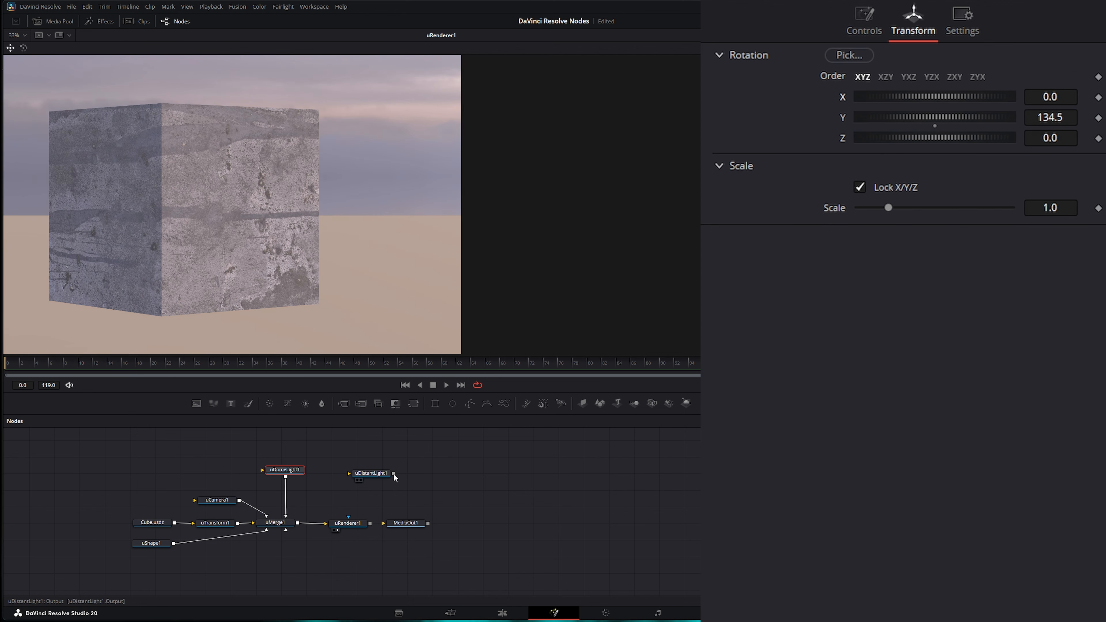
pyautogui.moveTo(393, 474); pyautogui.dragTo(426, 466)
pyautogui.moveTo(328, 507); pyautogui.dragTo(285, 523)
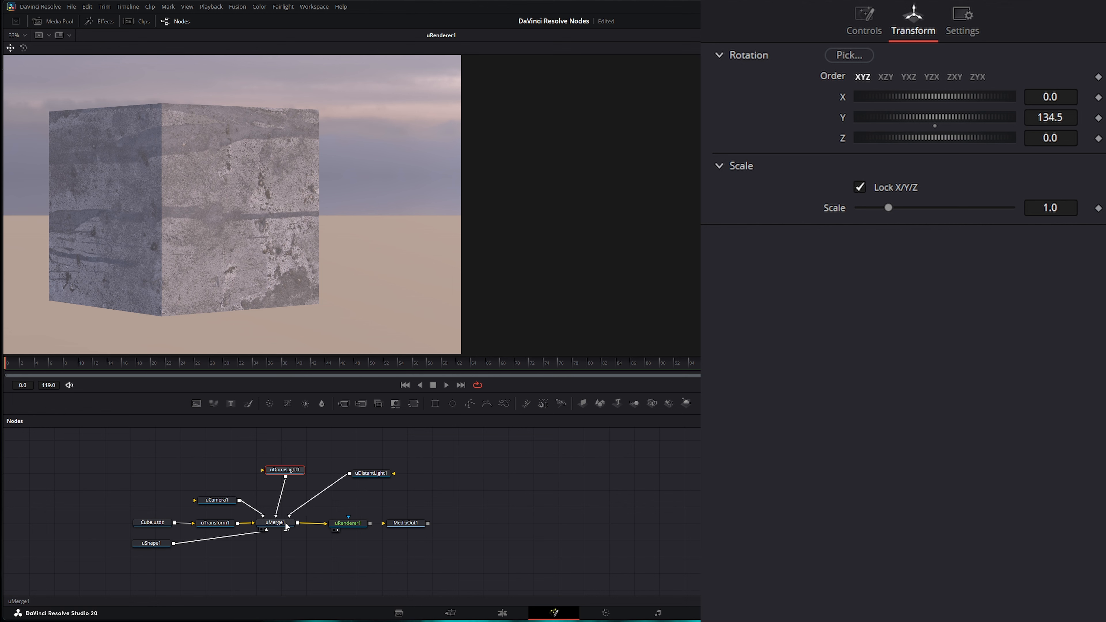
pyautogui.moveTo(371, 473); pyautogui.dragTo(364, 473)
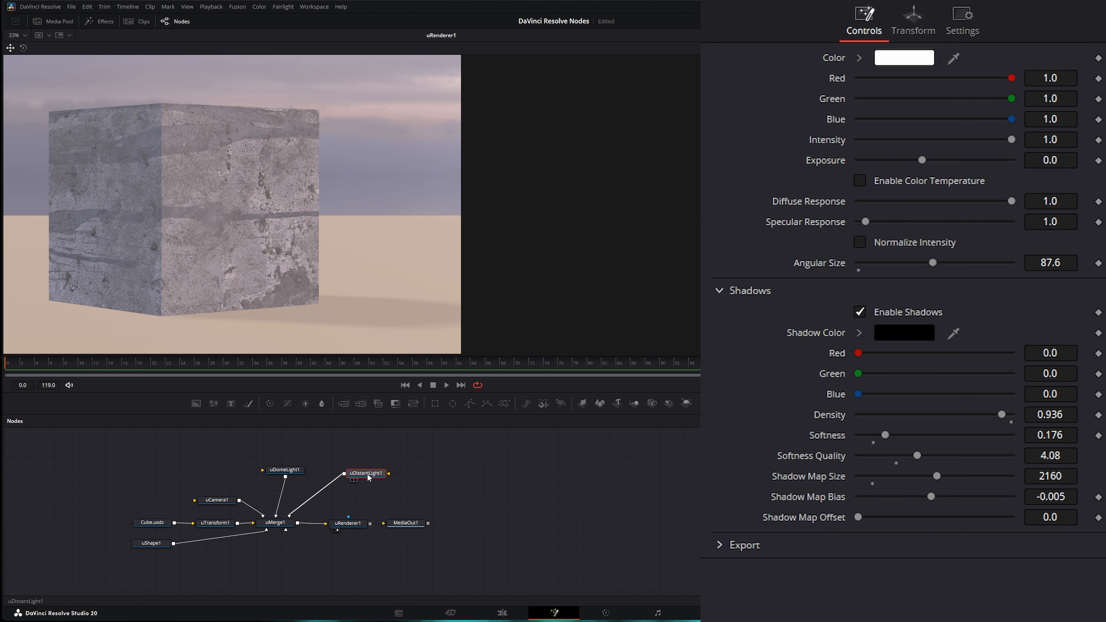
# - Rotate the dome light further to 196.3 on Y
pyautogui.click(285, 471)
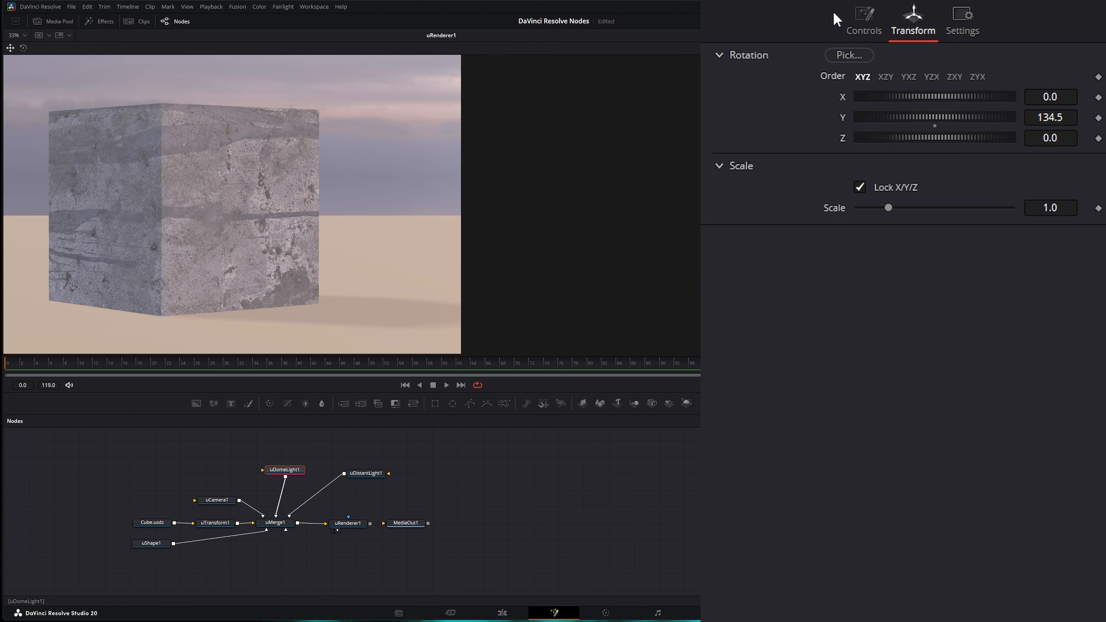
pyautogui.moveTo(922, 117); pyautogui.dragTo(948, 117)
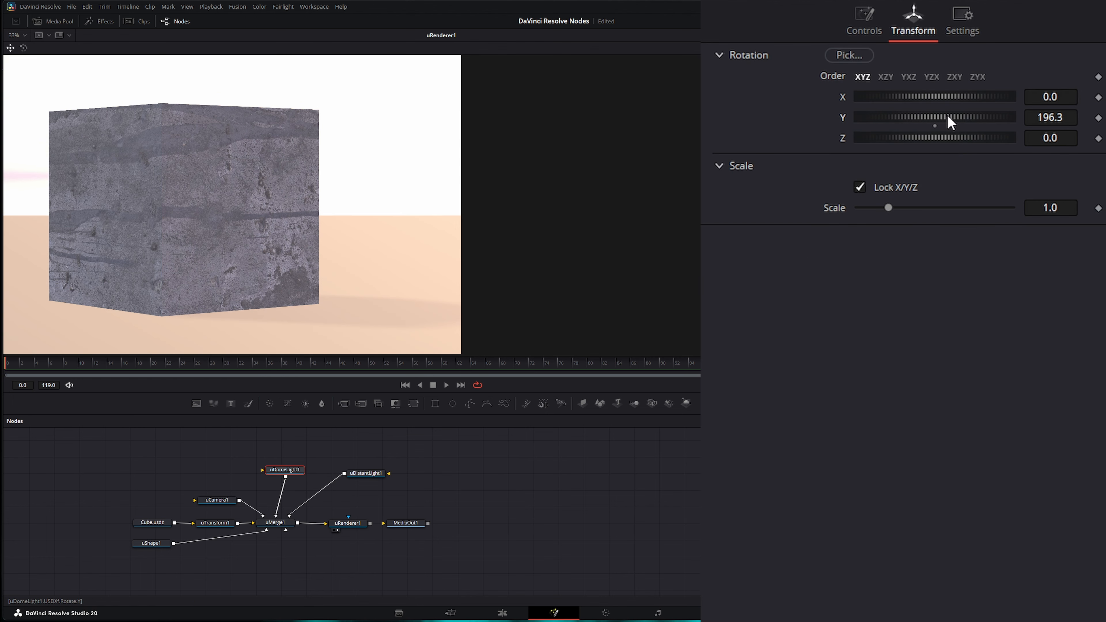
pyautogui.click(374, 474)
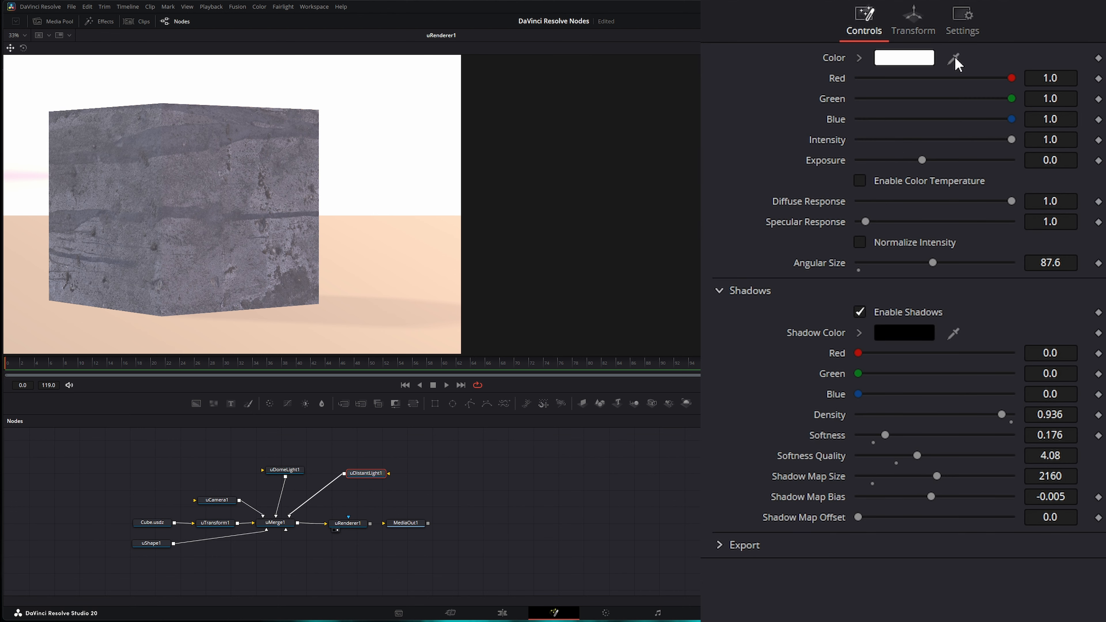
# - Give uDistantLight1 a warm sky-sampled colour, Intensity 0.193, Exposure -1.55 and Angular Size 180
pyautogui.moveTo(954, 61); pyautogui.dragTo(395, 122)
pyautogui.moveTo(367, 477)
pyautogui.mouseDown()
pyautogui.moveTo(340, 492)
pyautogui.moveTo(349, 489)
pyautogui.mouseUp()
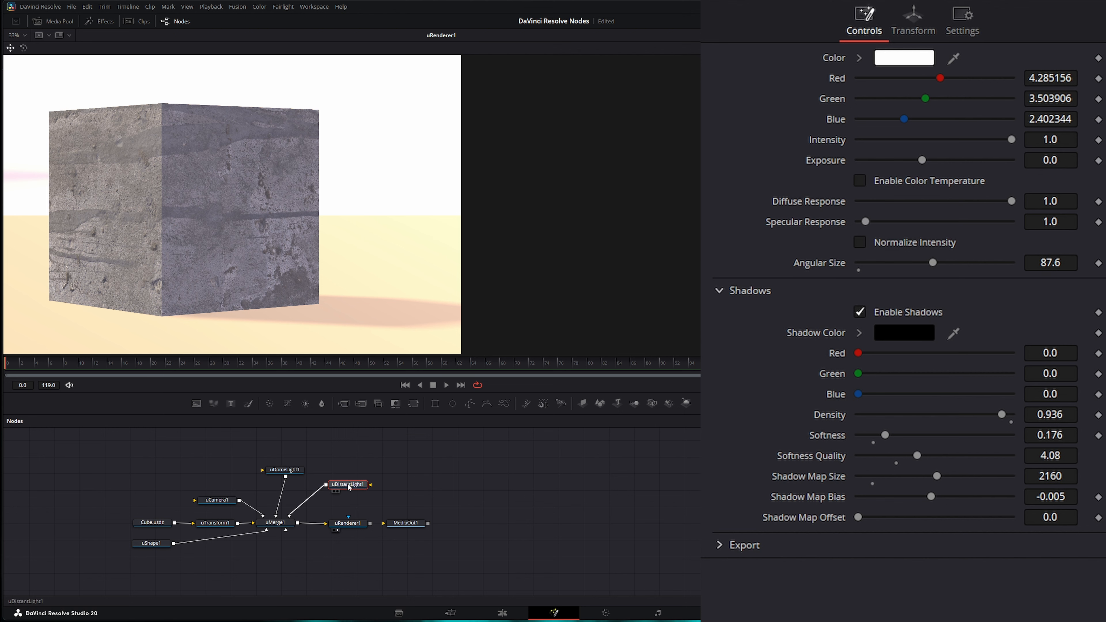
pyautogui.moveTo(349, 487); pyautogui.dragTo(353, 488)
pyautogui.moveTo(936, 262); pyautogui.dragTo(977, 264)
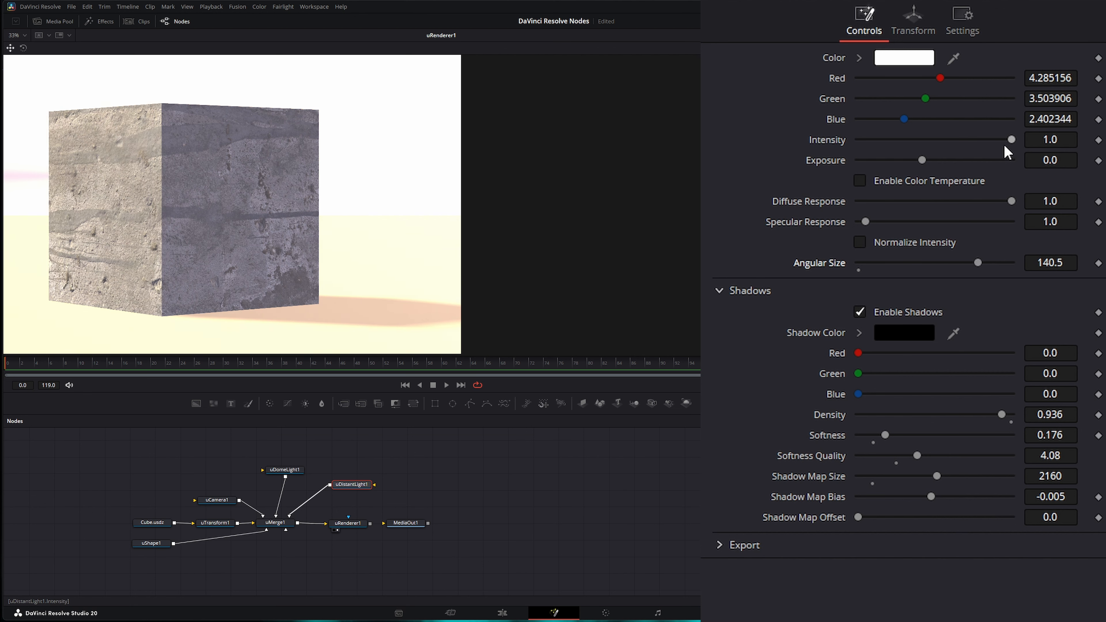
pyautogui.moveTo(1014, 140); pyautogui.dragTo(909, 161)
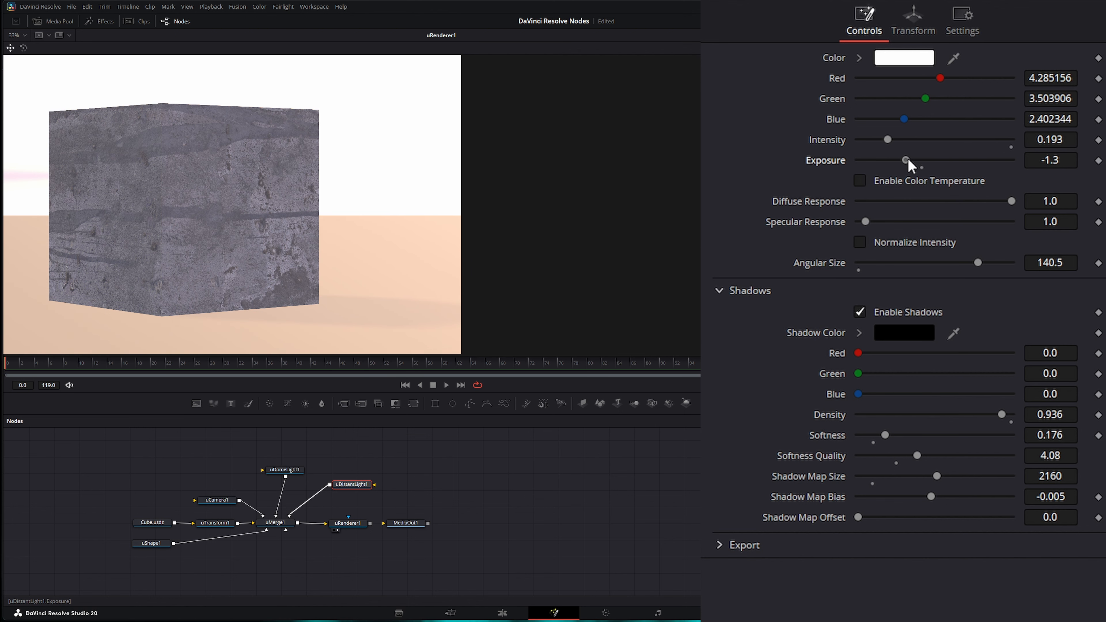
pyautogui.moveTo(978, 263); pyautogui.dragTo(990, 263)
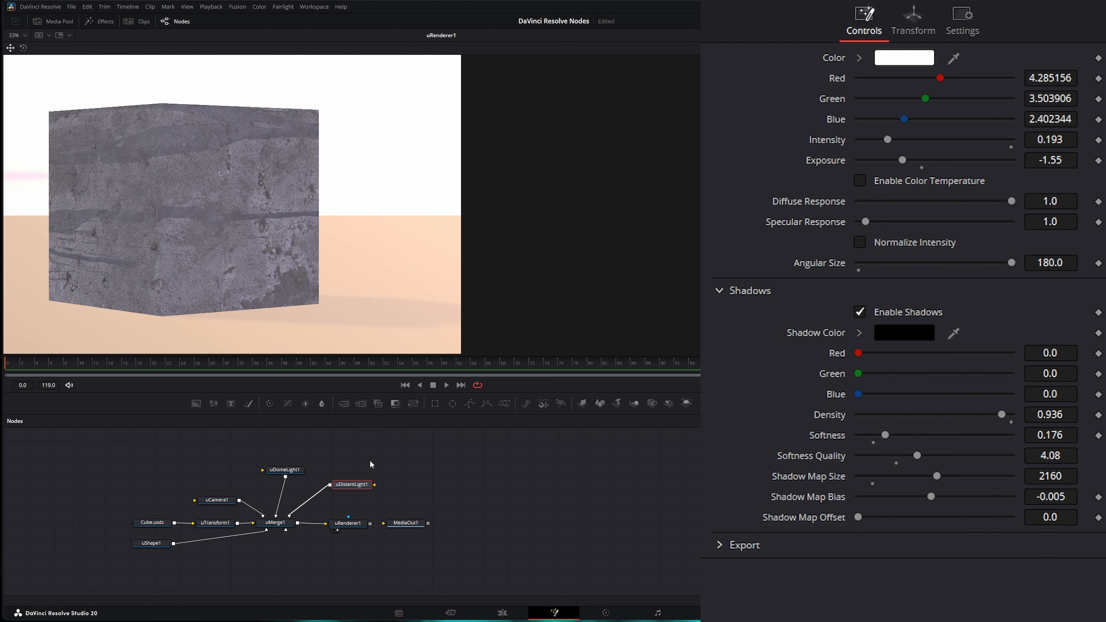
# - Turn the dome light to about 119.9 on Y and aim uDistantLight1 at Y 105.5, X -40
pyautogui.click(286, 471)
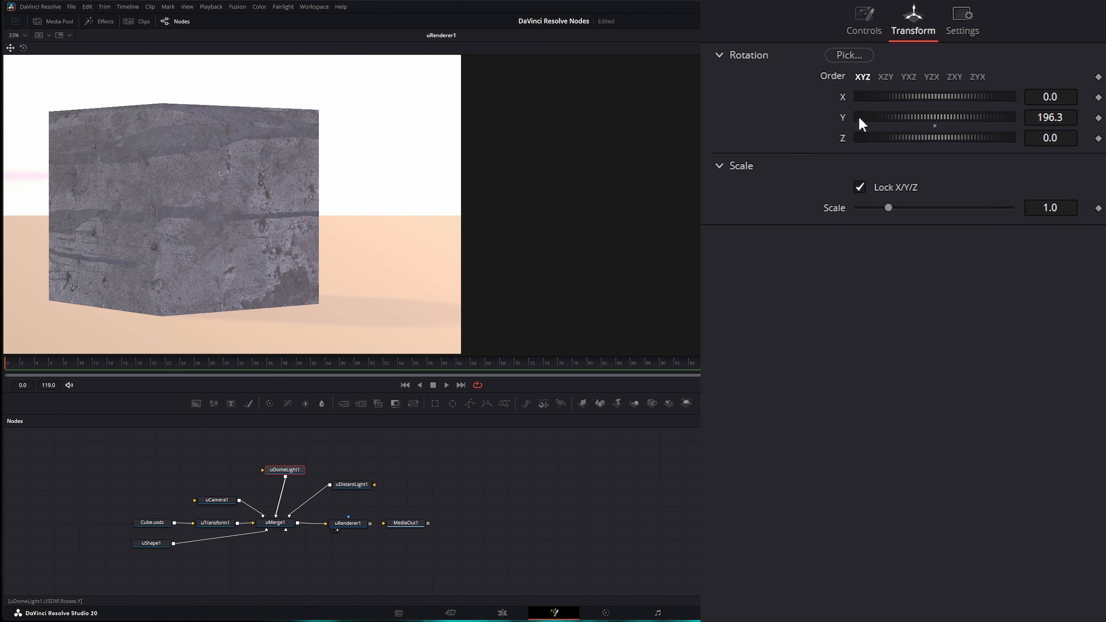
pyautogui.moveTo(937, 119); pyautogui.dragTo(901, 116)
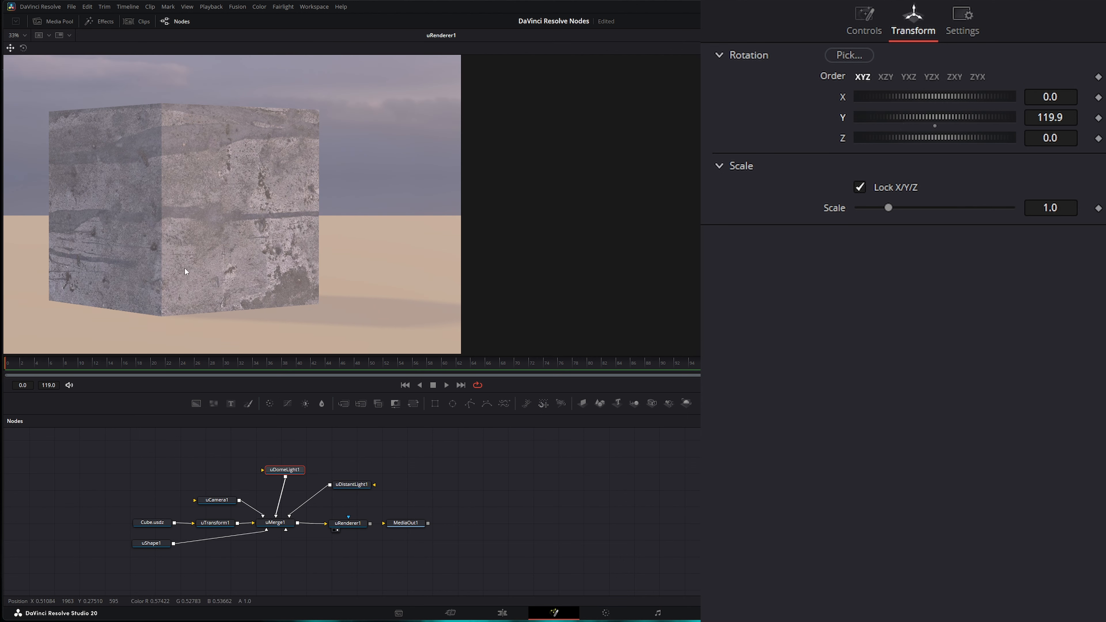
pyautogui.click(352, 484)
pyautogui.click(923, 19)
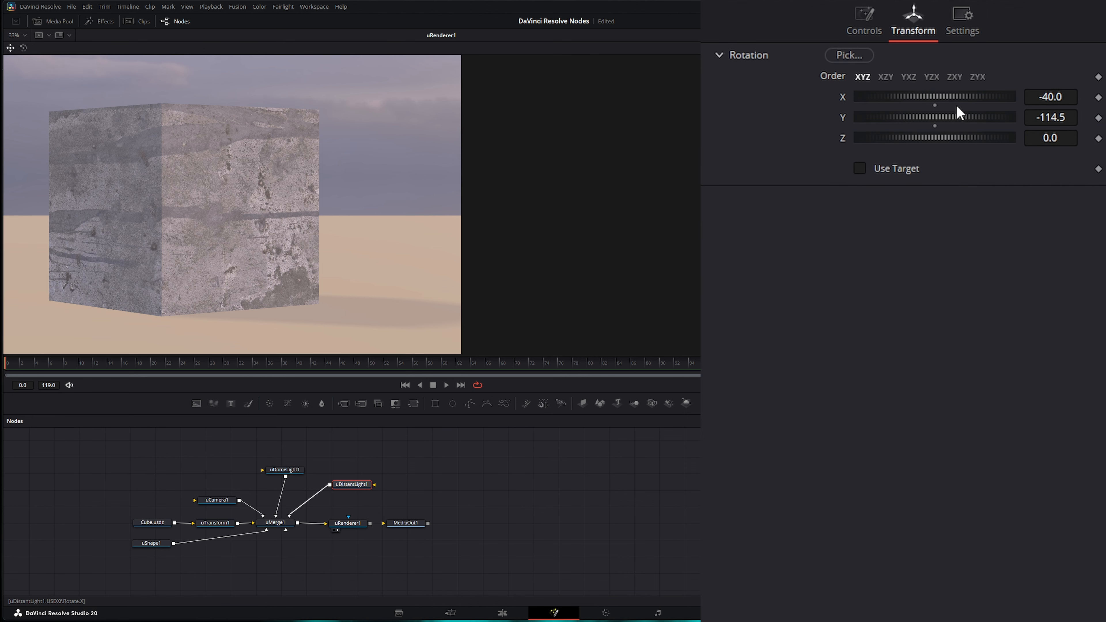
pyautogui.moveTo(933, 120); pyautogui.dragTo(958, 117)
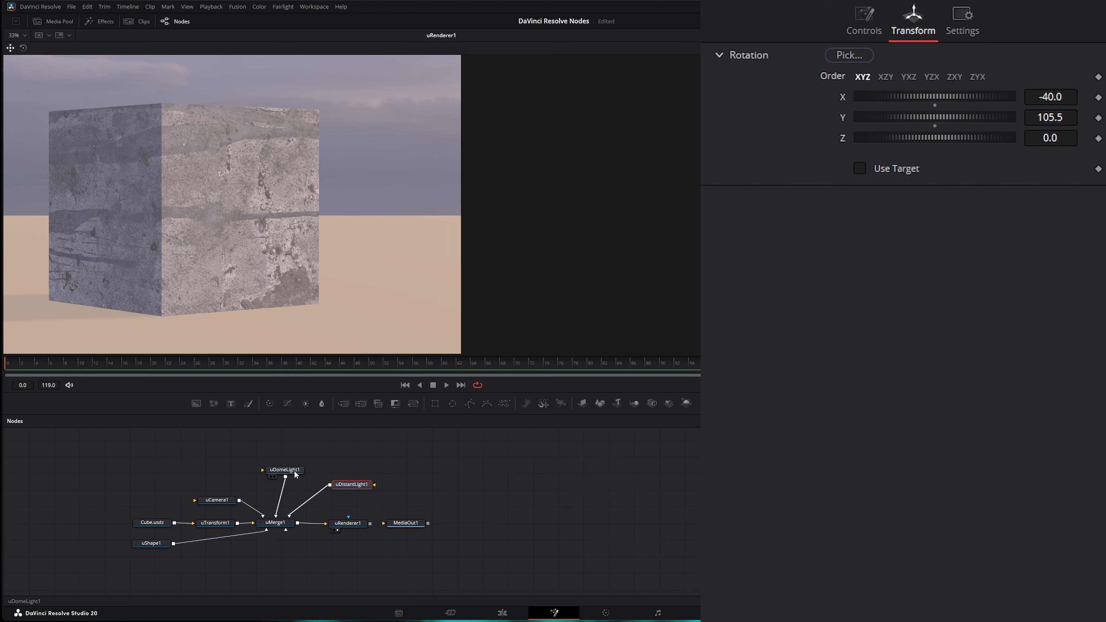
pyautogui.click(278, 469)
pyautogui.click(362, 485)
pyautogui.click(731, 0)
pyautogui.click(731, 0)
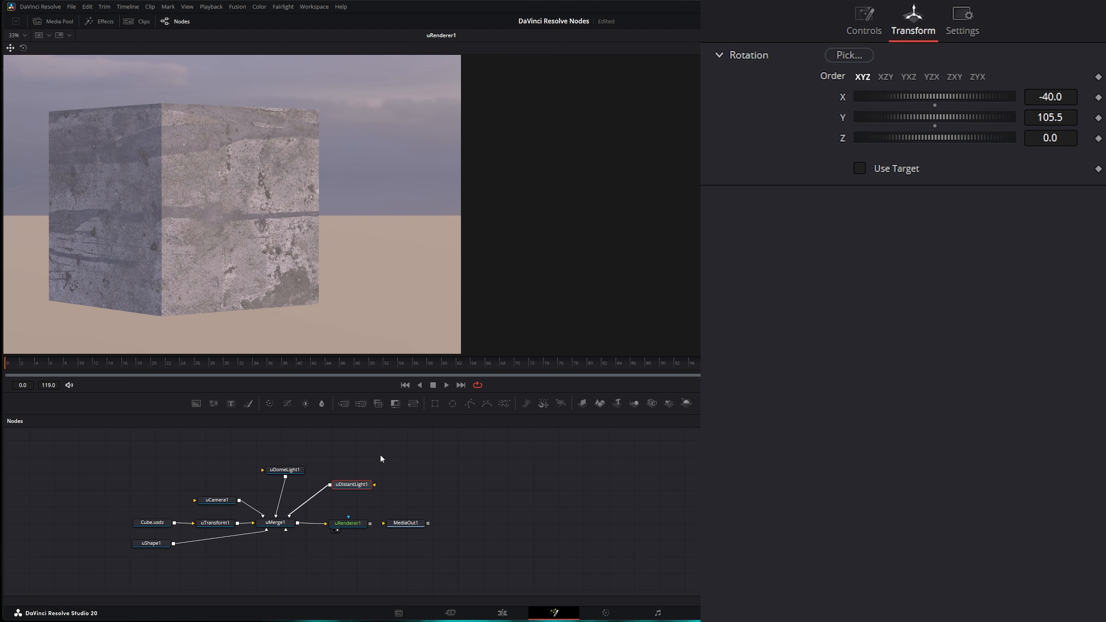
pyautogui.moveTo(330, 451); pyautogui.dragTo(379, 493)
pyautogui.click(359, 486)
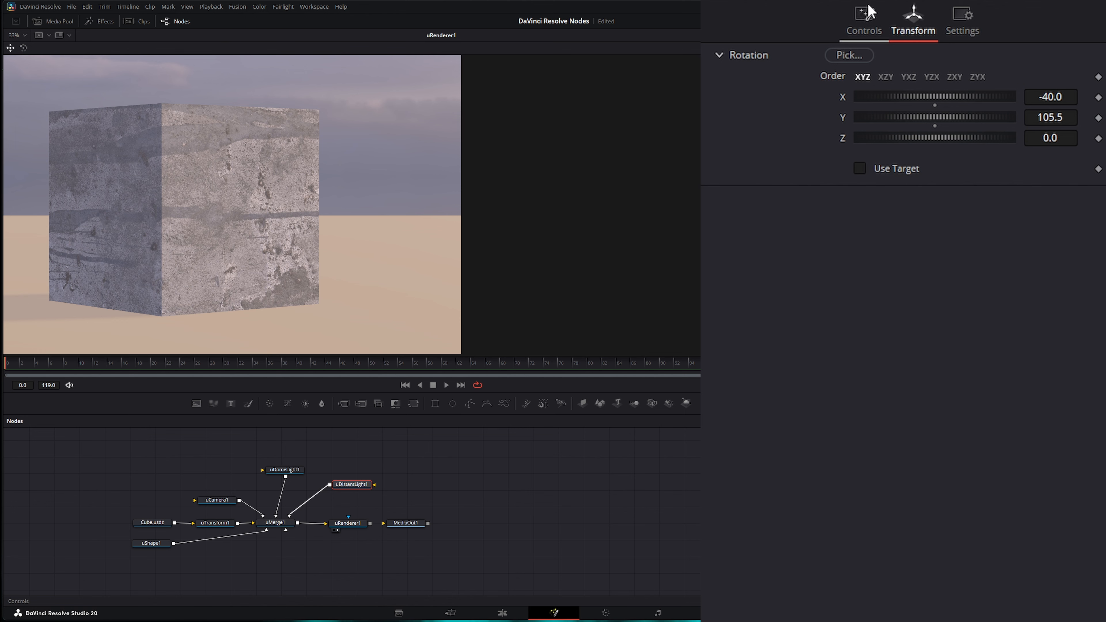
# - Set the distant light's Shadow Density to 1.0 and Exposure to -0.72, then reposition its node
pyautogui.click(864, 19)
pyautogui.moveTo(1002, 413); pyautogui.dragTo(1014, 413)
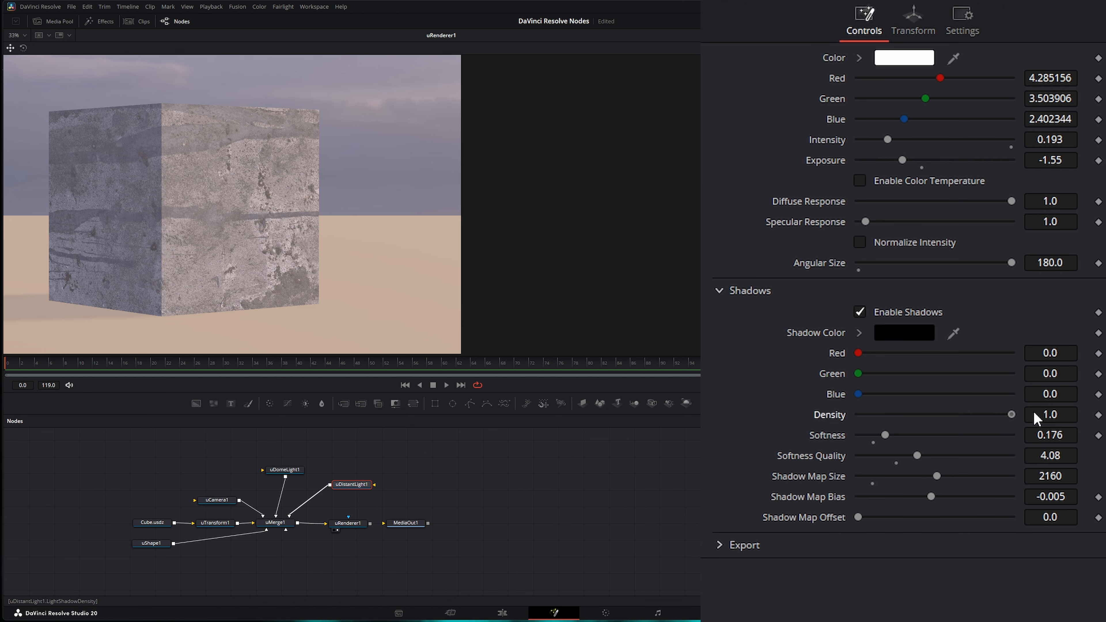
pyautogui.moveTo(1011, 263)
pyautogui.mouseDown()
pyautogui.moveTo(964, 279)
pyautogui.moveTo(1016, 279)
pyautogui.mouseUp()
pyautogui.moveTo(903, 160); pyautogui.dragTo(914, 162)
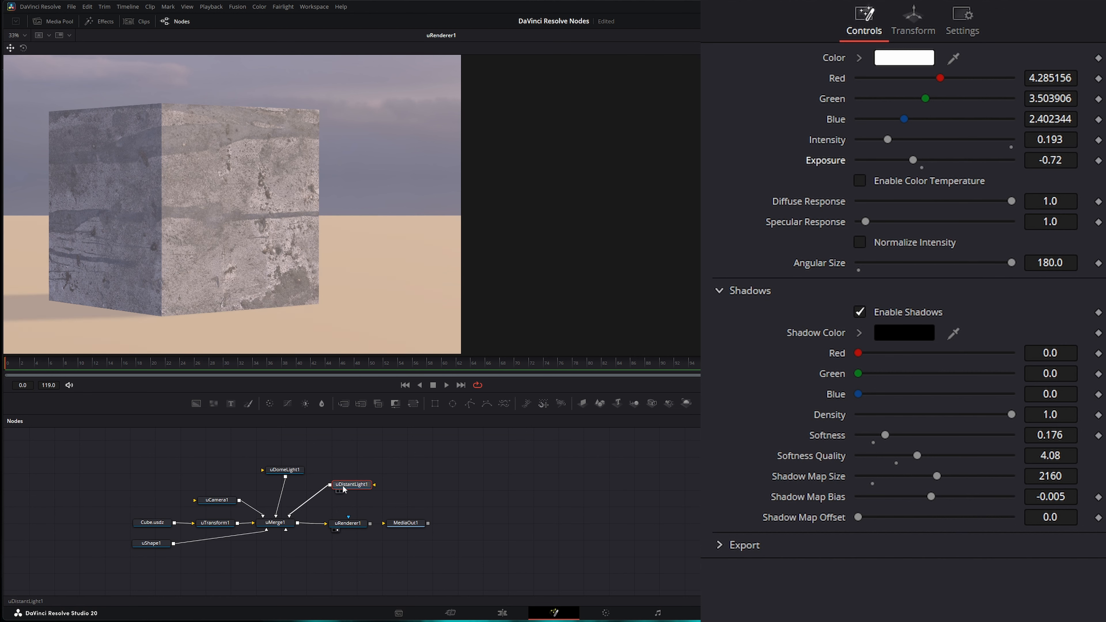
pyautogui.moveTo(353, 485)
pyautogui.mouseDown()
pyautogui.moveTo(363, 465)
pyautogui.moveTo(384, 468)
pyautogui.moveTo(374, 489)
pyautogui.mouseUp()
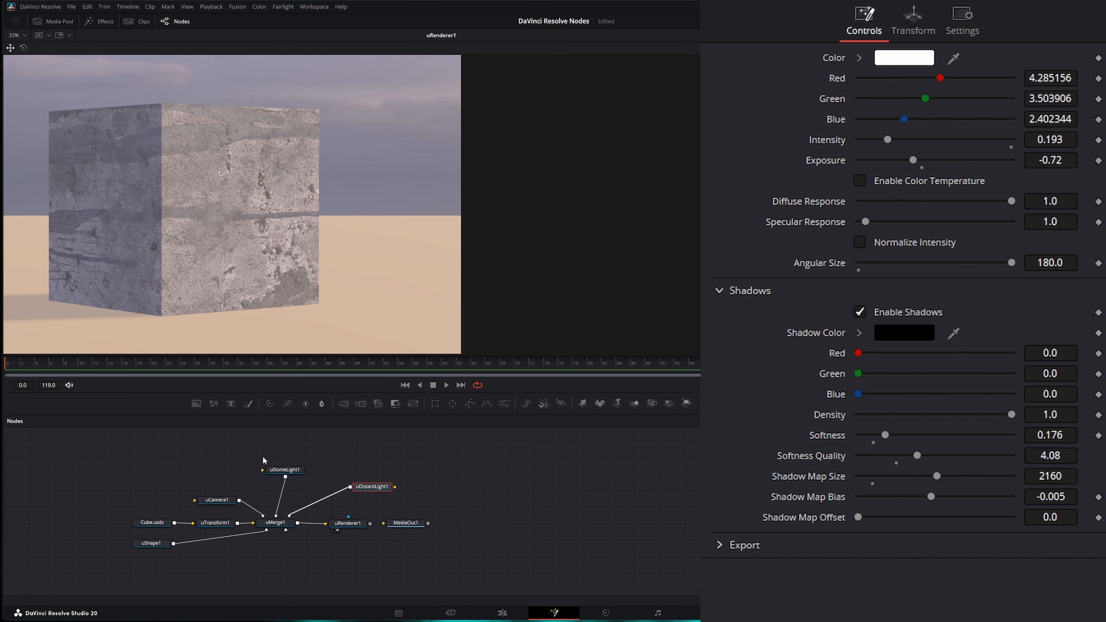
pyautogui.moveTo(254, 450); pyautogui.dragTo(363, 481)
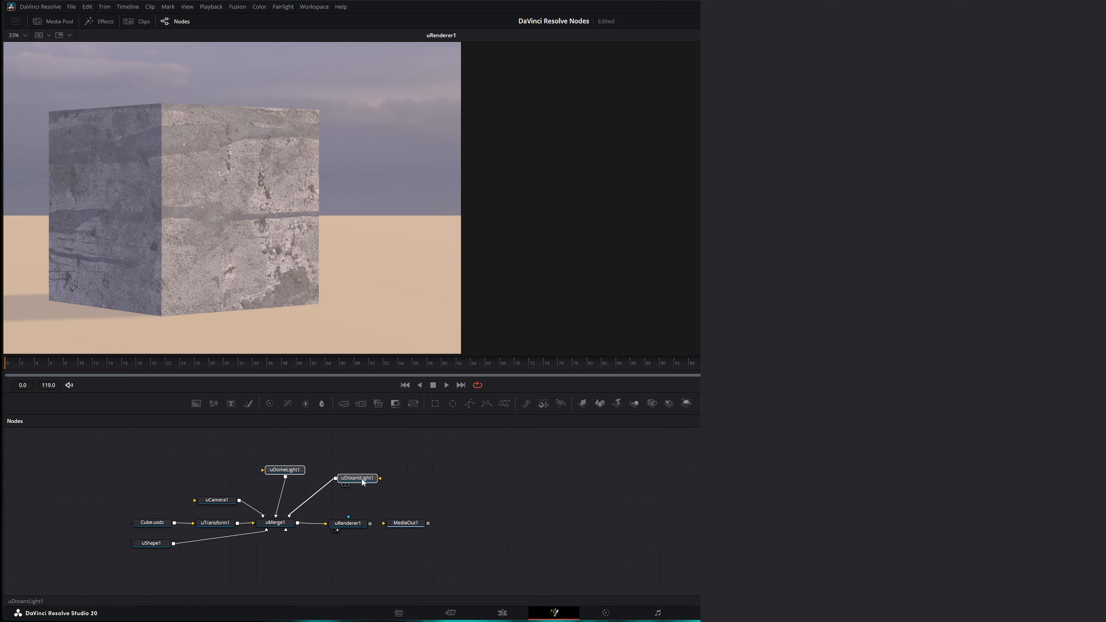